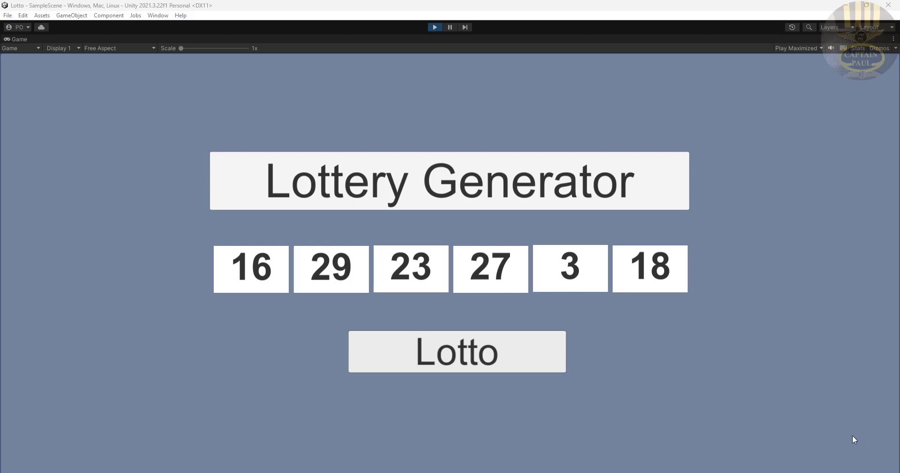
Step: Generate two sets of lottery numbers with the Lotto button, then stop Play mode
{"action": "left_click", "coordinate": [476, 361]}
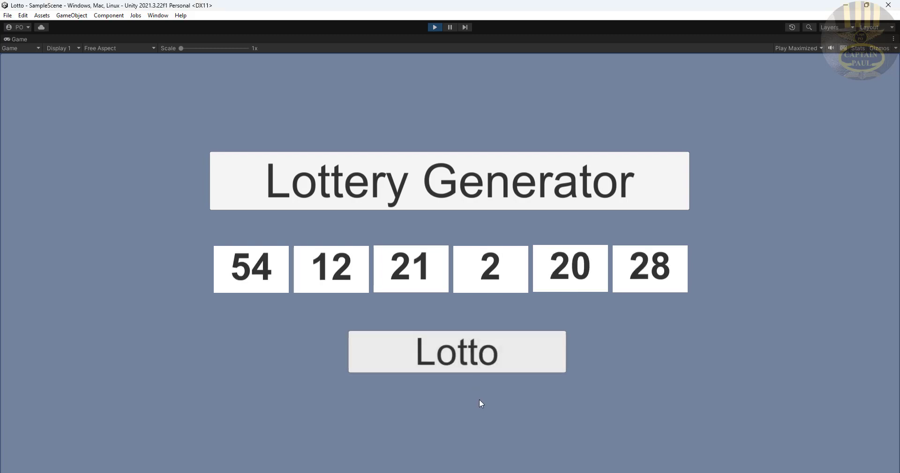
{"action": "left_click", "coordinate": [486, 365]}
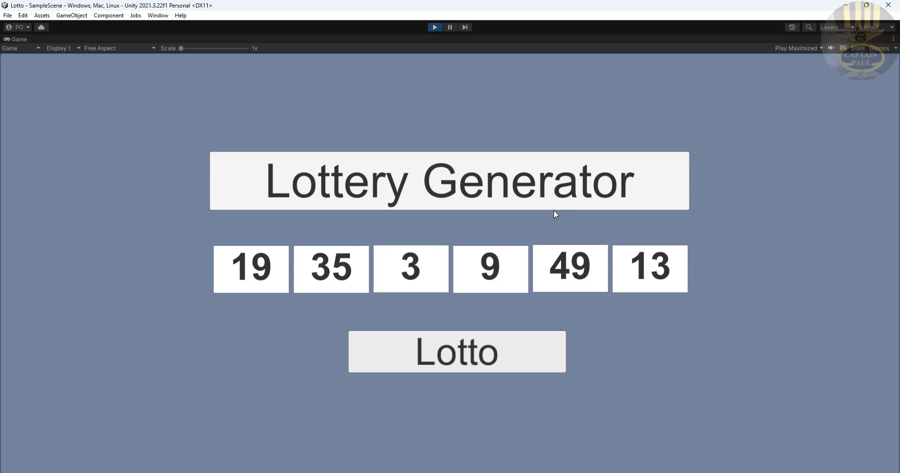
{"action": "left_click", "coordinate": [435, 30]}
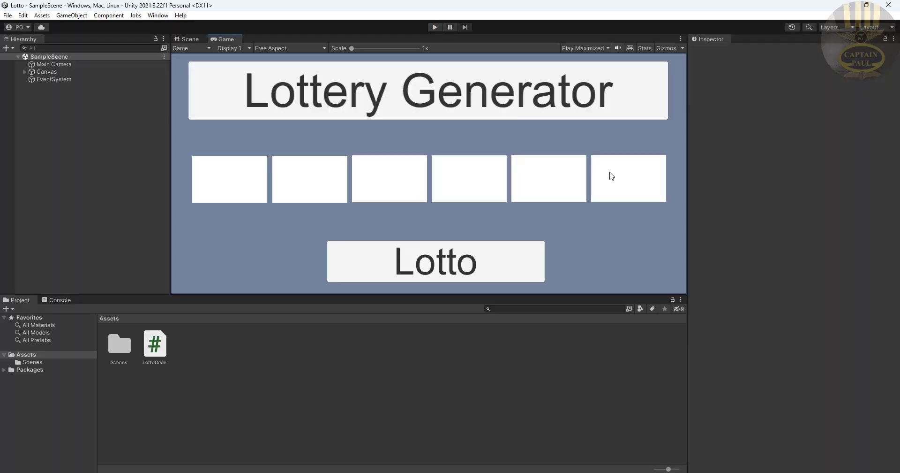
Step: Create a new 2D project named Lottery from Unity Hub
{"action": "left_click", "coordinate": [665, 440]}
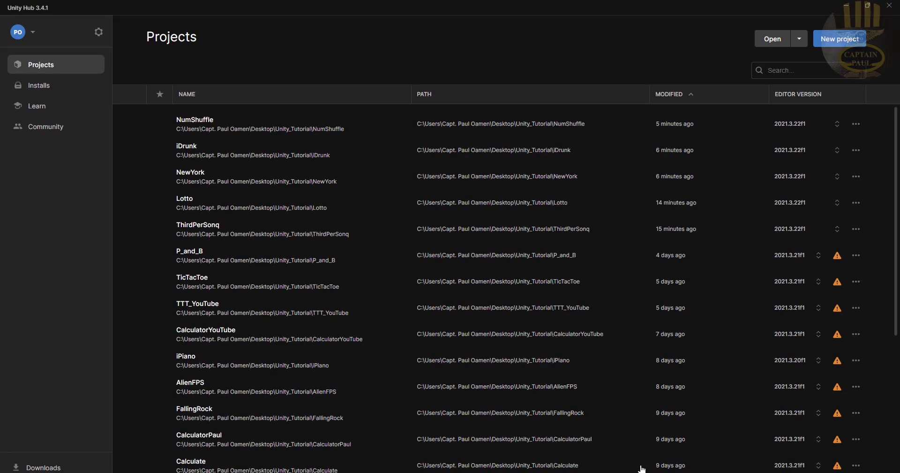
{"action": "left_click", "coordinate": [839, 42]}
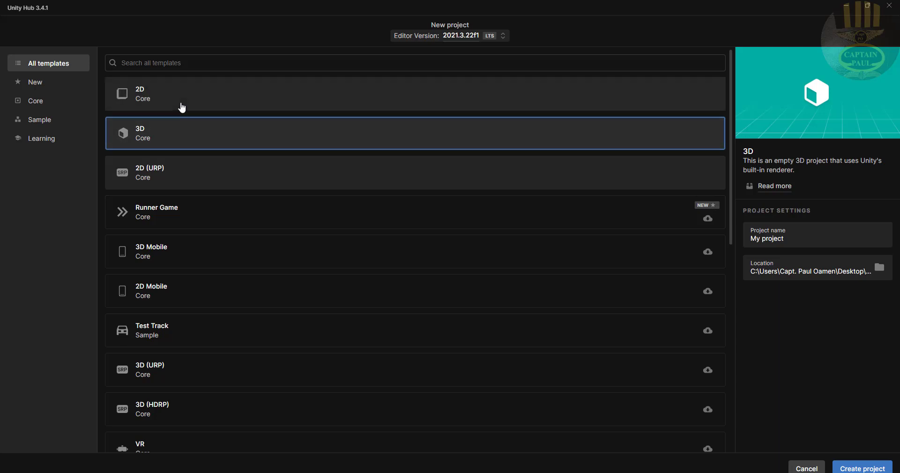
{"action": "left_click", "coordinate": [181, 103]}
{"action": "triple_click", "coordinate": [769, 238]}
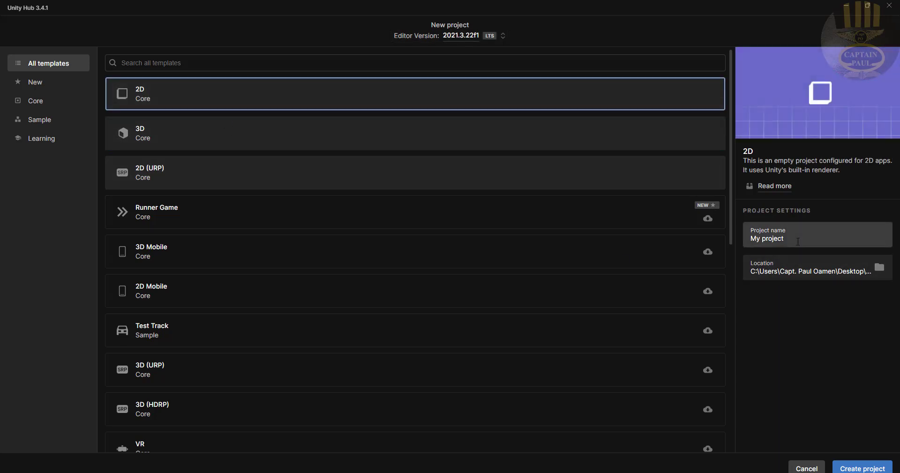
{"action": "key", "text": "BackSpace"}
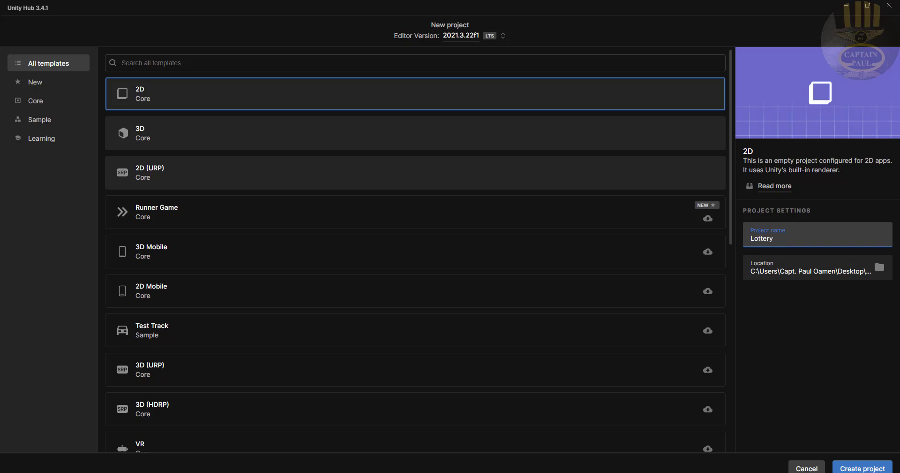
{"action": "left_click", "coordinate": [873, 469]}
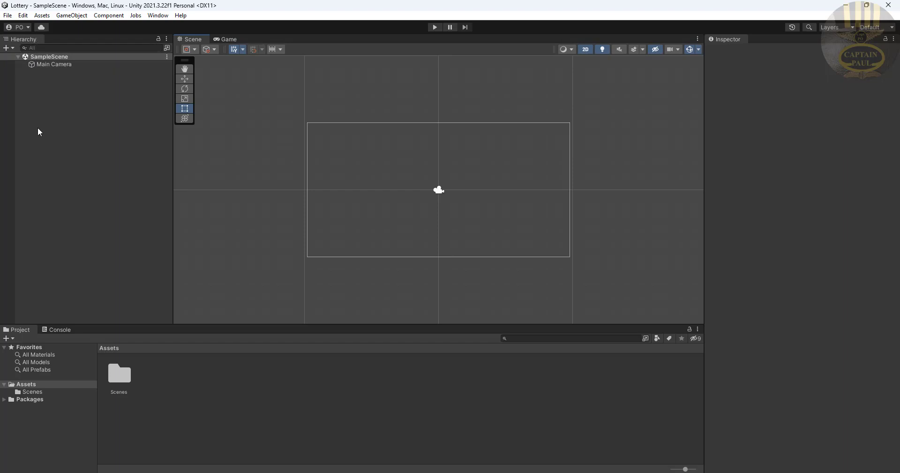
Step: Add a UI Panel to the scene, creating a Canvas and EventSystem
{"action": "left_click", "coordinate": [12, 48]}
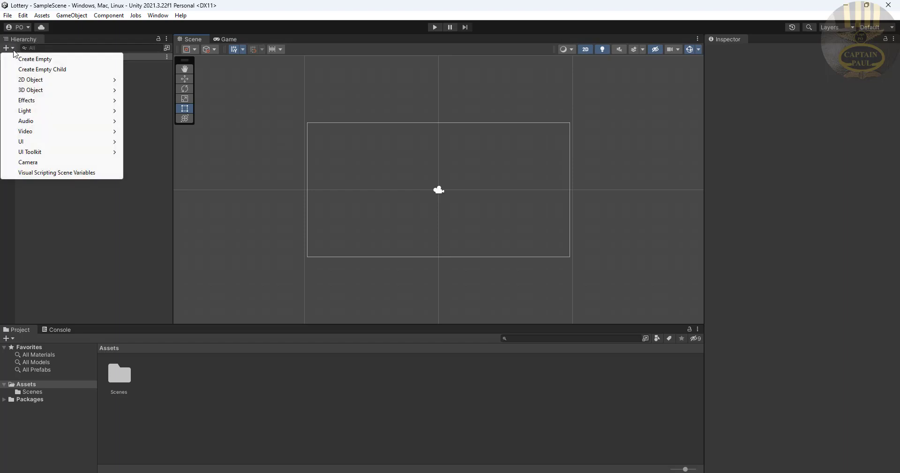
{"action": "mouse_move", "coordinate": [35, 143]}
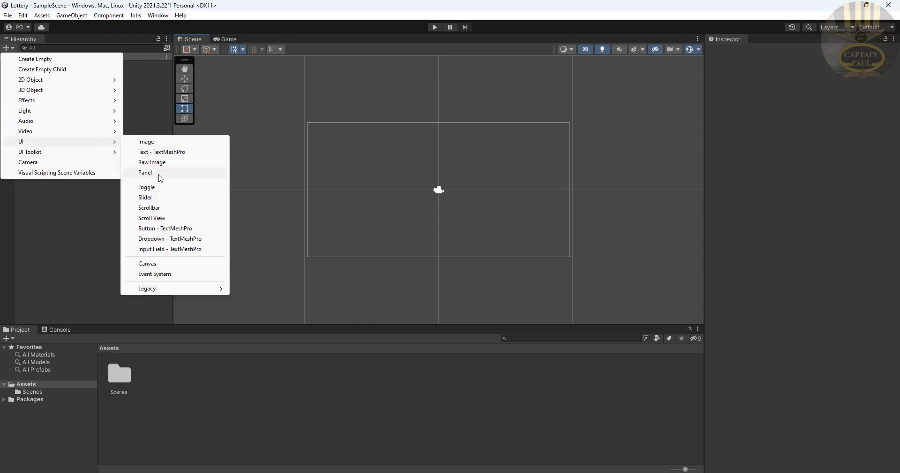
{"action": "left_click", "coordinate": [145, 173]}
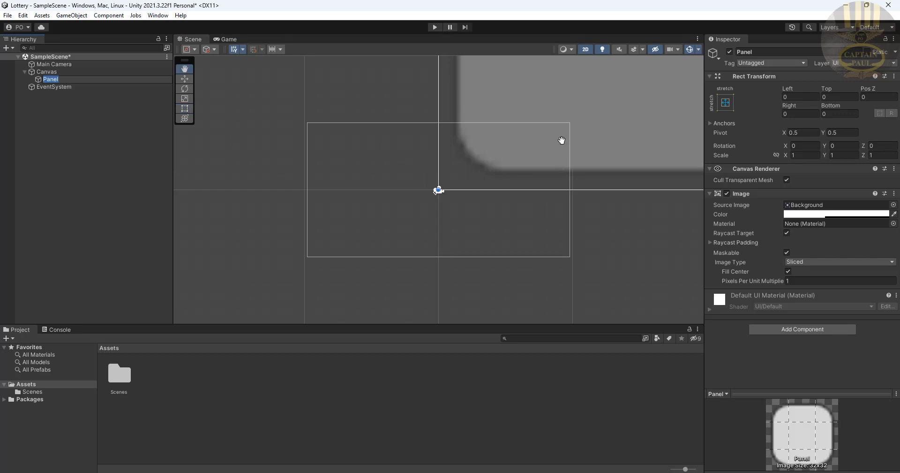
Step: Zoom out and pan to frame the whole grey panel, then switch to the Rect tool
{"action": "scroll", "coordinate": [564, 144], "scroll_direction": "down", "scroll_amount": 5}
{"action": "scroll", "coordinate": [574, 120], "scroll_direction": "down", "scroll_amount": 6}
{"action": "scroll", "coordinate": [585, 122], "scroll_direction": "down", "scroll_amount": 5}
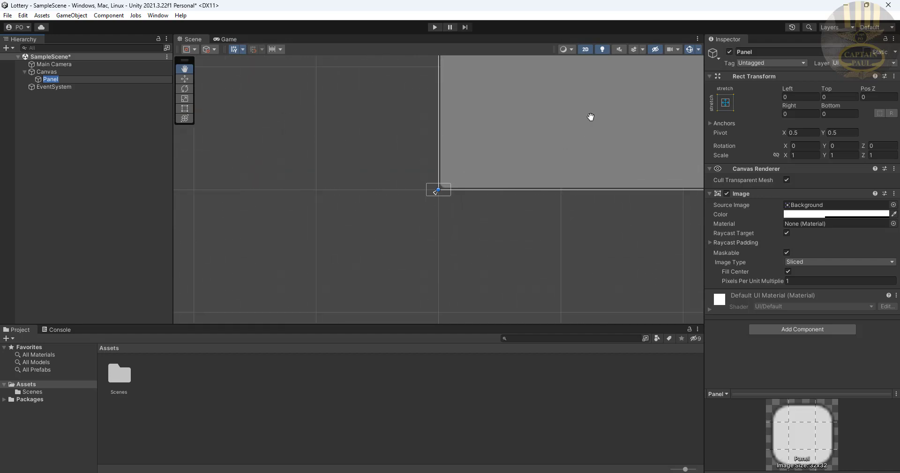
{"action": "left_click_drag", "start_coordinate": [595, 115], "coordinate": [443, 233]}
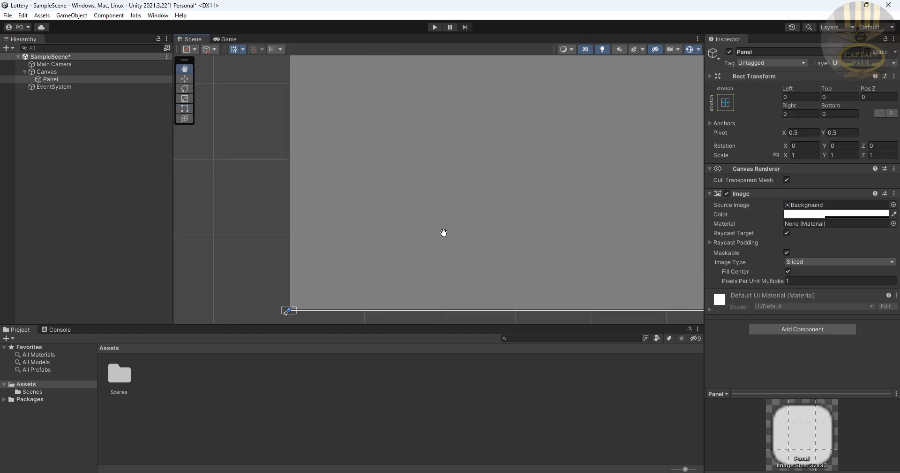
{"action": "scroll", "coordinate": [523, 122], "scroll_direction": "down", "scroll_amount": 4}
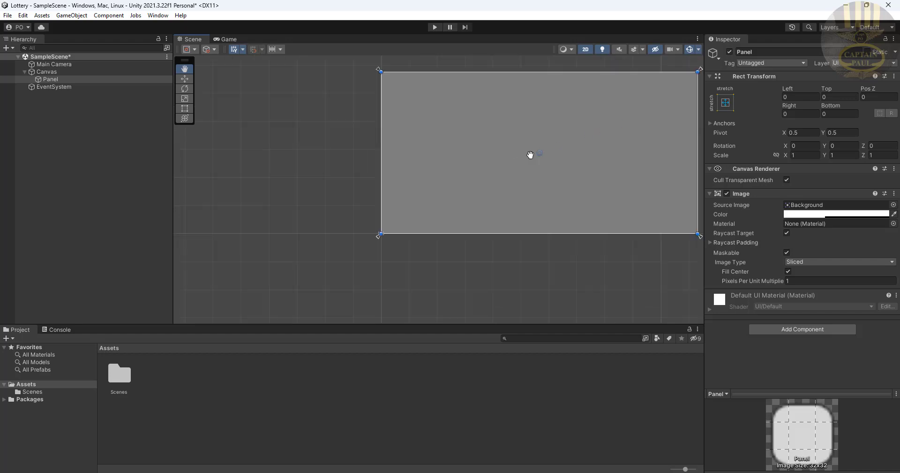
{"action": "left_click_drag", "start_coordinate": [577, 113], "coordinate": [482, 155]}
{"action": "key", "text": "t"}
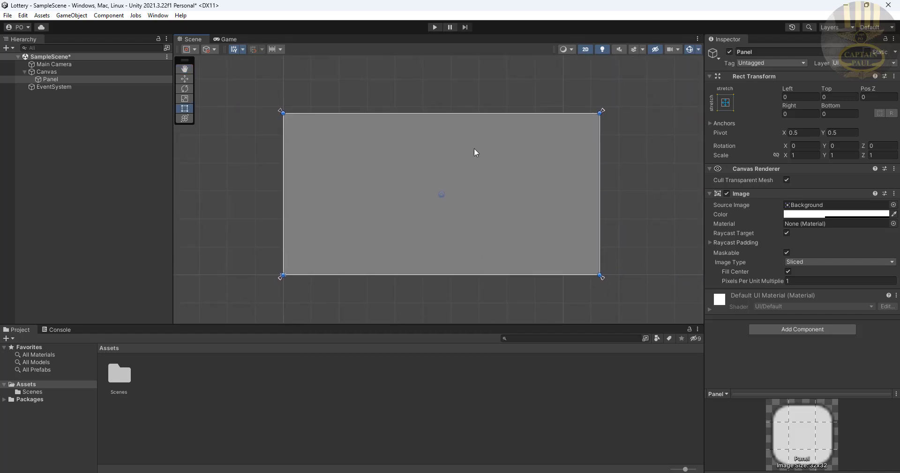
Step: Add a legacy Button inside the Panel near its bottom, enlarged to about 508 × 97
{"action": "right_click", "coordinate": [48, 79]}
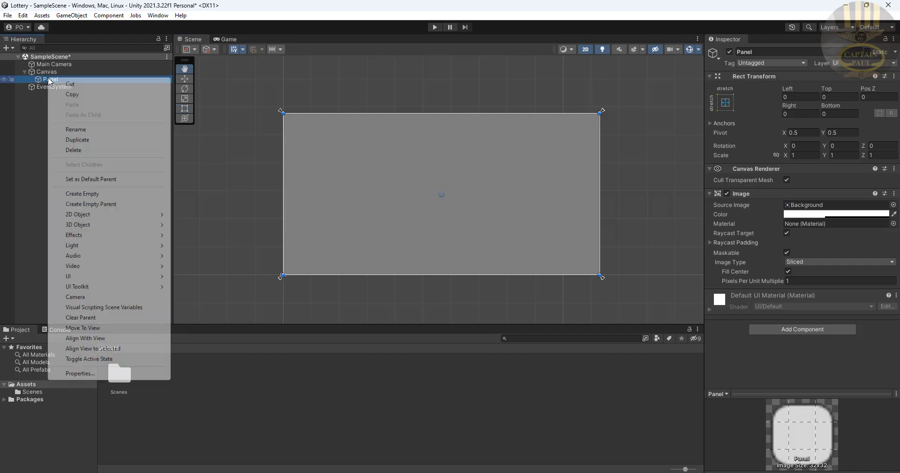
{"action": "mouse_move", "coordinate": [87, 277]}
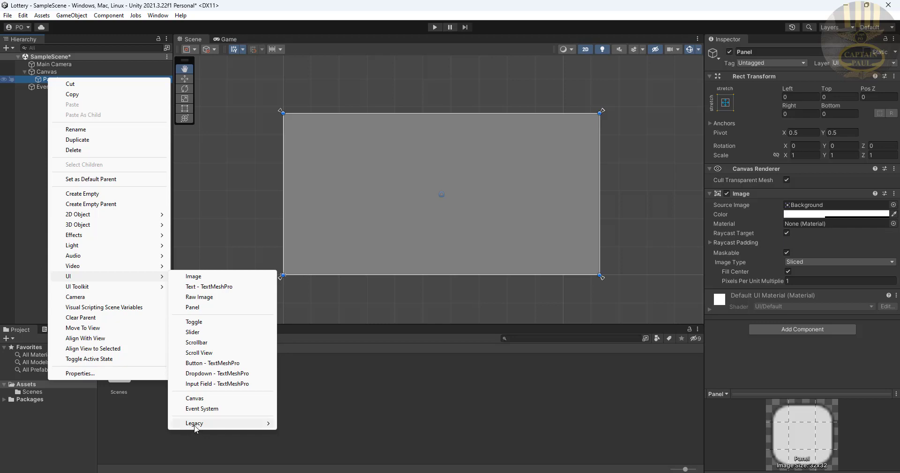
{"action": "mouse_move", "coordinate": [196, 424]}
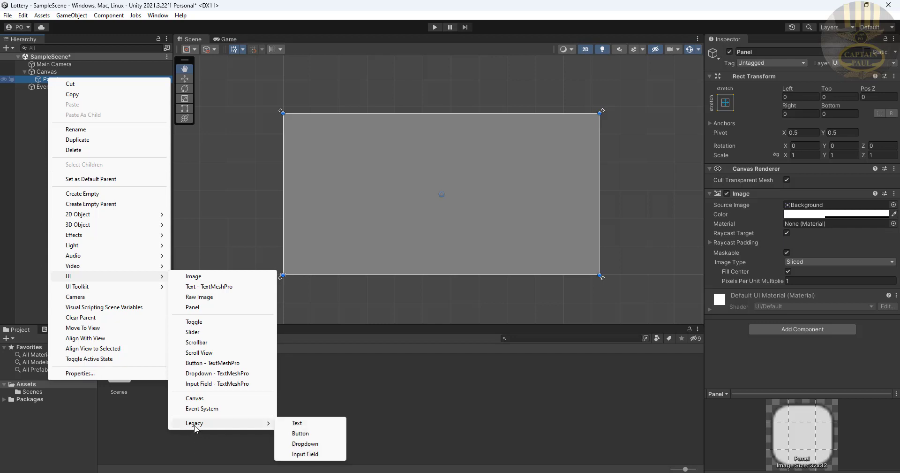
{"action": "left_click", "coordinate": [300, 433]}
{"action": "left_click_drag", "start_coordinate": [457, 199], "coordinate": [458, 264]}
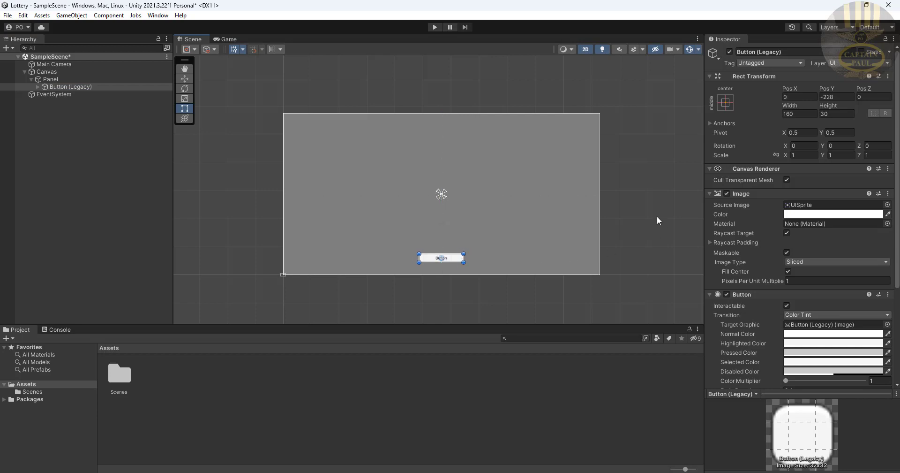
{"action": "left_click_drag", "start_coordinate": [463, 254], "coordinate": [445, 238]}
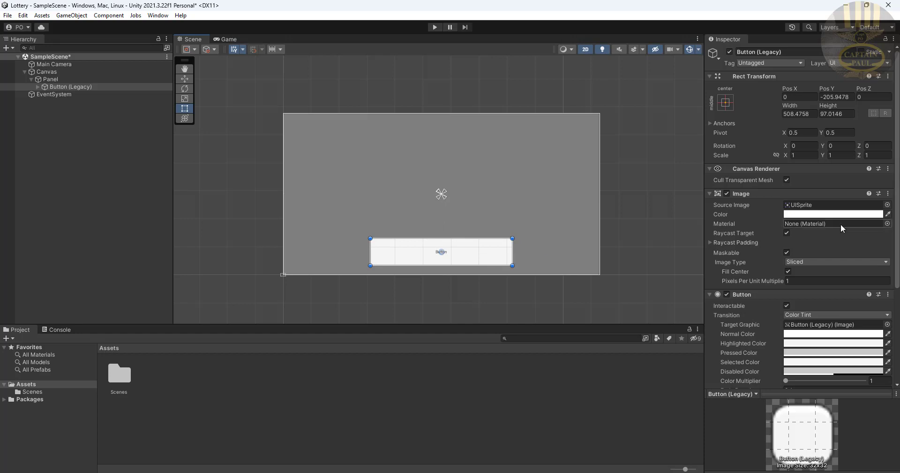
Step: Change the button's label text to 'Lotto' at font size 100
{"action": "left_click", "coordinate": [38, 87]}
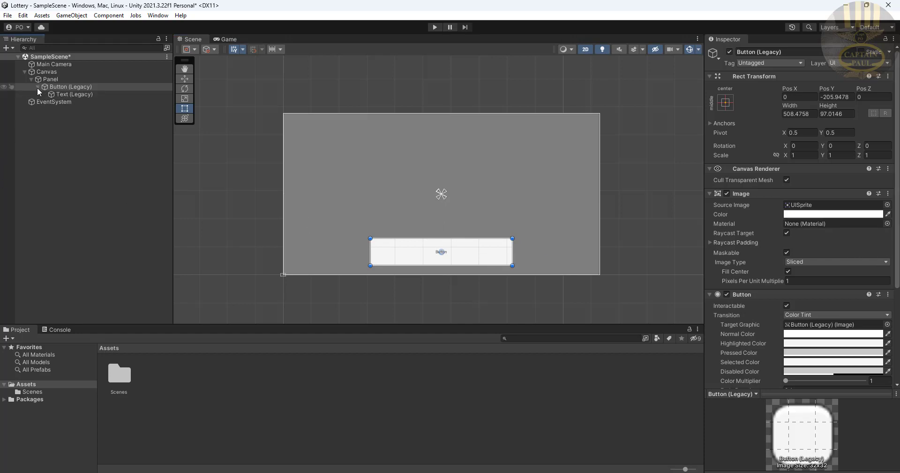
{"action": "left_click", "coordinate": [61, 95]}
{"action": "left_click", "coordinate": [742, 219]}
{"action": "key", "text": "ctrl+a"}
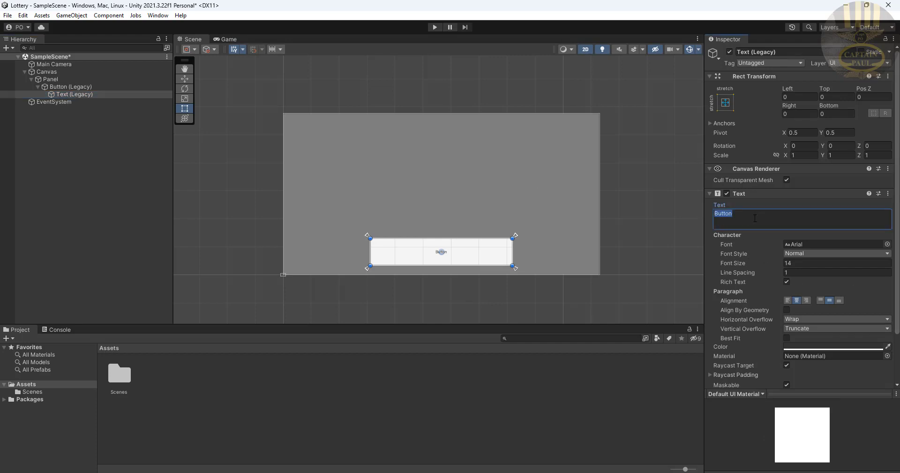
{"action": "type", "text": "Lo"}
{"action": "left_click", "coordinate": [802, 265]}
{"action": "type", "text": "1"}
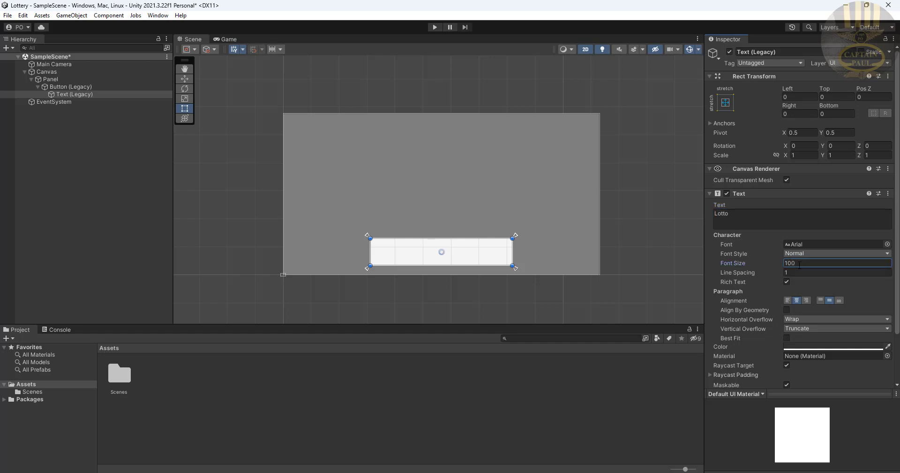
Step: Stretch the button to about 508 × 119 so Lotto fits, and make the label bold
{"action": "mouse_move", "coordinate": [454, 239]}
{"action": "left_mouse_down"}
{"action": "mouse_move", "coordinate": [454, 230]}
{"action": "mouse_move", "coordinate": [454, 237]}
{"action": "left_mouse_up"}
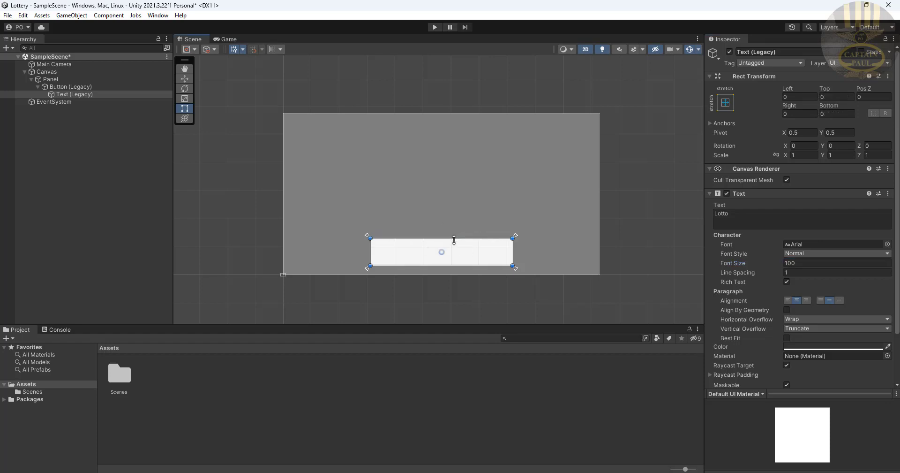
{"action": "left_click", "coordinate": [66, 94]}
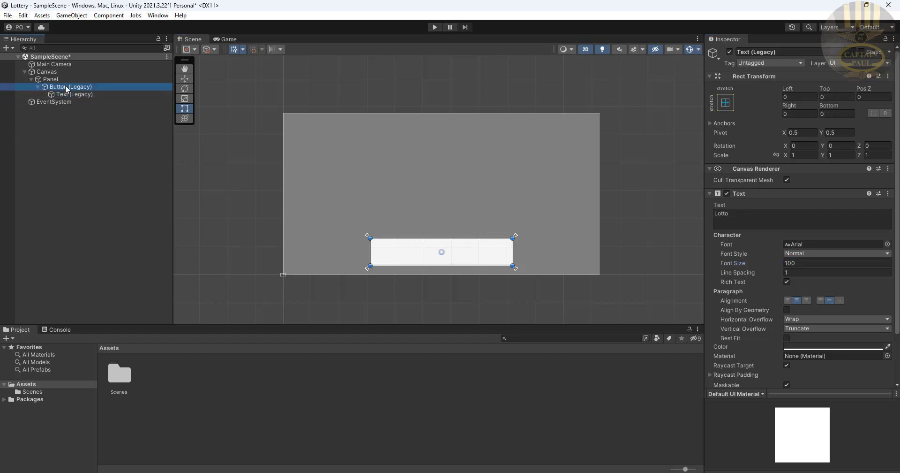
{"action": "left_click", "coordinate": [67, 88]}
{"action": "left_click_drag", "start_coordinate": [451, 238], "coordinate": [452, 232]}
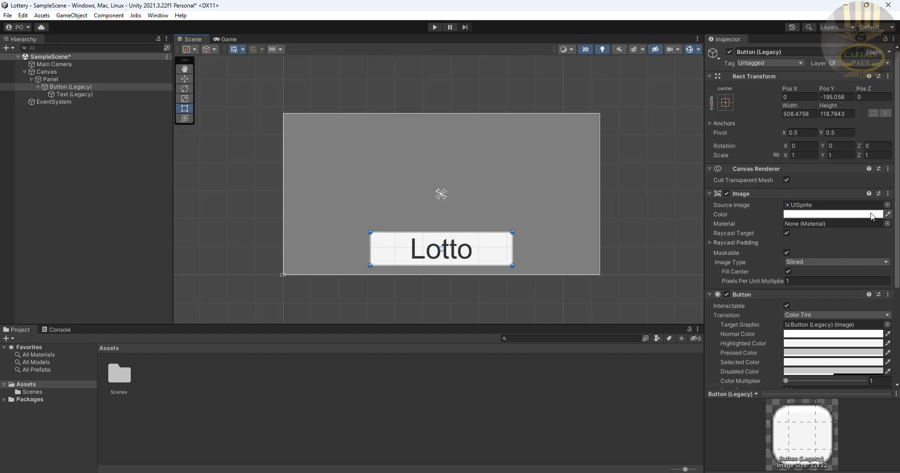
{"action": "left_click", "coordinate": [77, 96]}
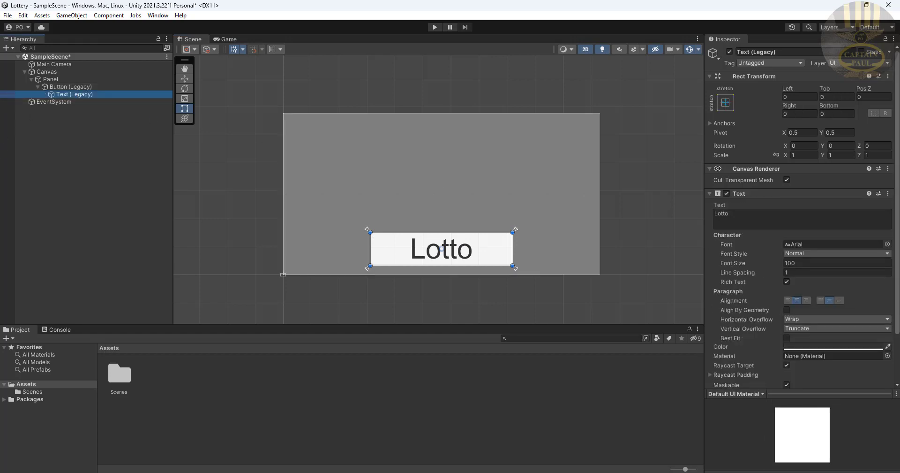
{"action": "left_click", "coordinate": [888, 257]}
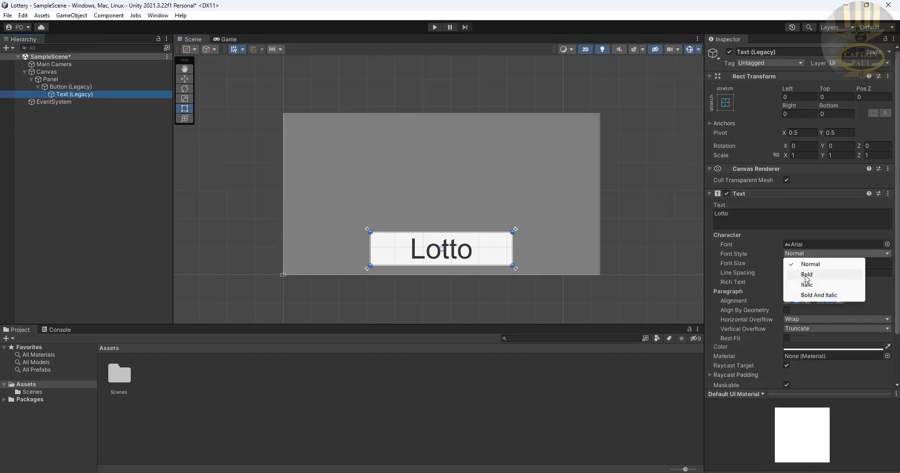
{"action": "left_click", "coordinate": [808, 275]}
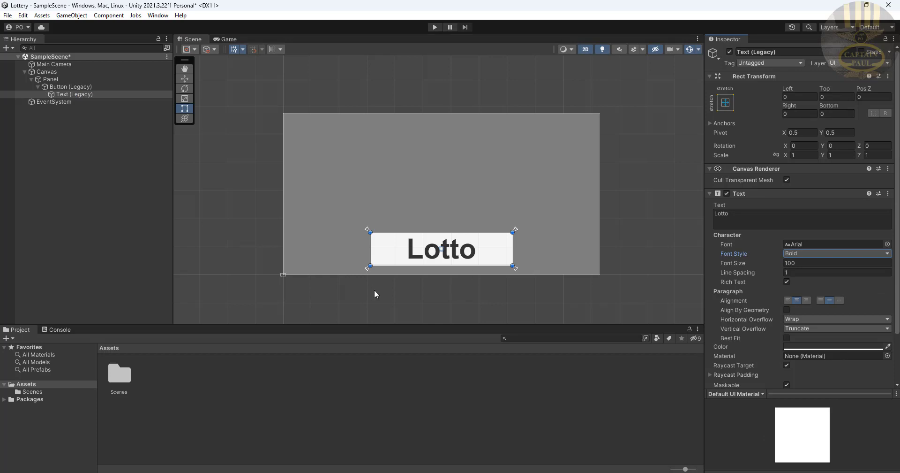
Step: Rename the button object to btnLotto and collapse its children in the Hierarchy
{"action": "left_click", "coordinate": [67, 87]}
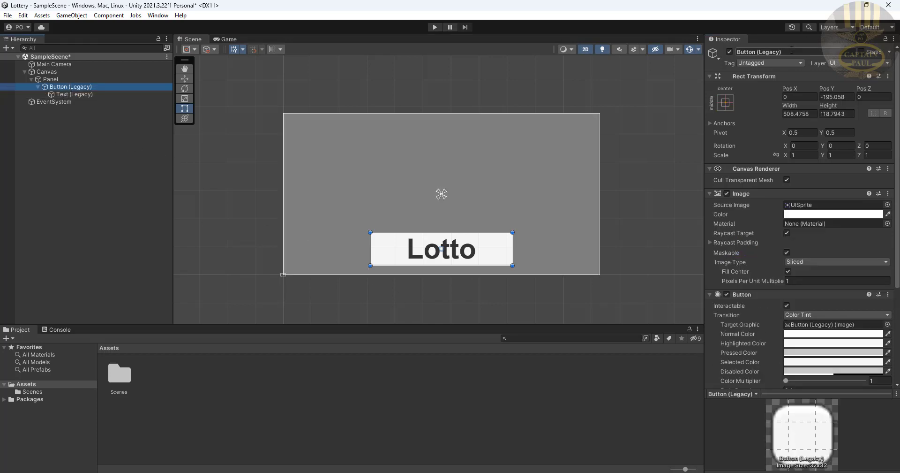
{"action": "left_click", "coordinate": [789, 52]}
{"action": "left_click_drag", "start_coordinate": [797, 54], "coordinate": [715, 56]}
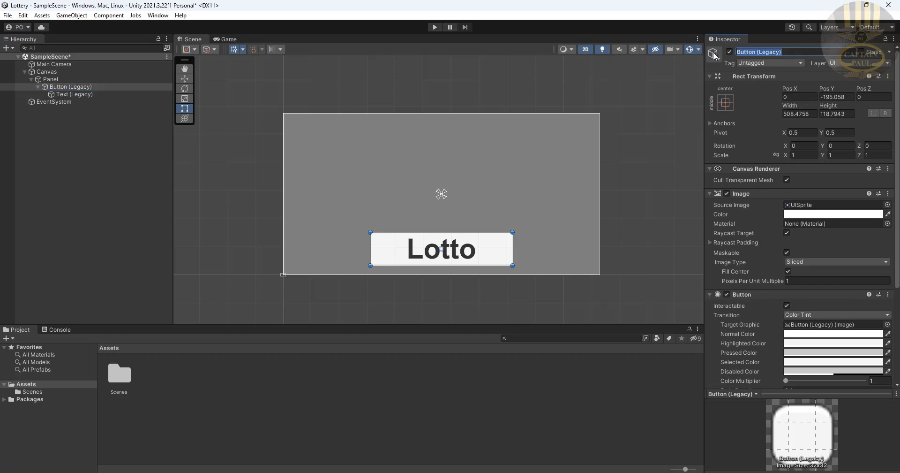
{"action": "type", "text": "btnLotto"}
{"action": "key", "text": "Return"}
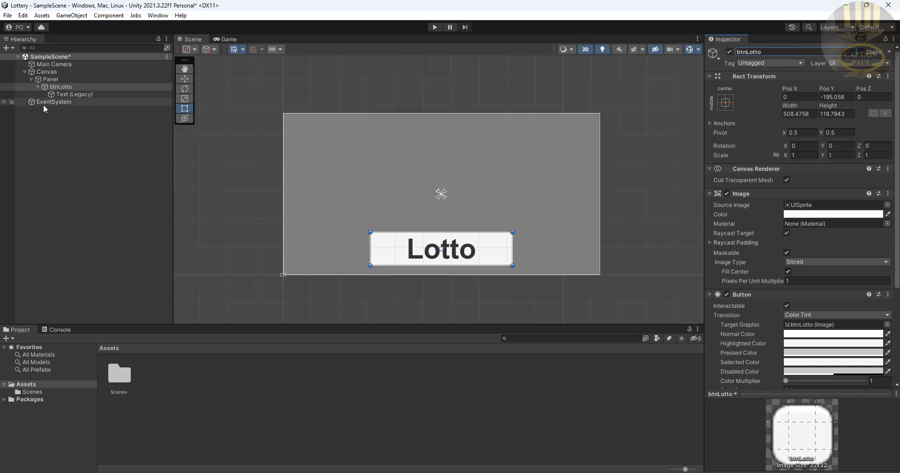
{"action": "left_click", "coordinate": [38, 88]}
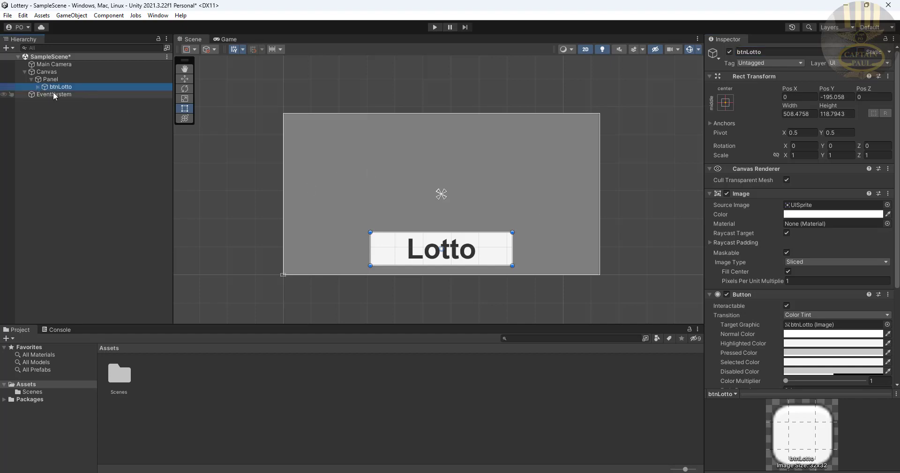
Step: Add a legacy Text to the Panel, stretched across the panel's top to about 875 × 109
{"action": "right_click", "coordinate": [51, 80]}
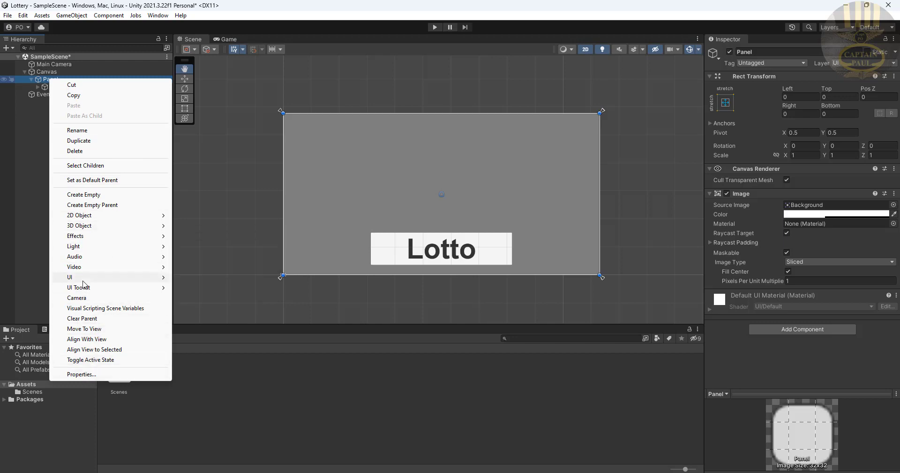
{"action": "mouse_move", "coordinate": [85, 277]}
{"action": "mouse_move", "coordinate": [227, 424]}
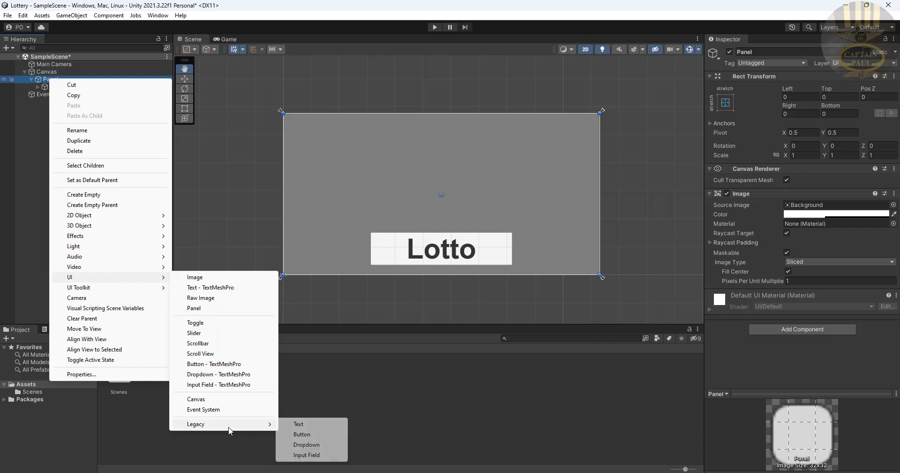
{"action": "left_click", "coordinate": [302, 425]}
{"action": "left_click_drag", "start_coordinate": [452, 198], "coordinate": [567, 134]}
{"action": "left_click_drag", "start_coordinate": [398, 133], "coordinate": [321, 133]}
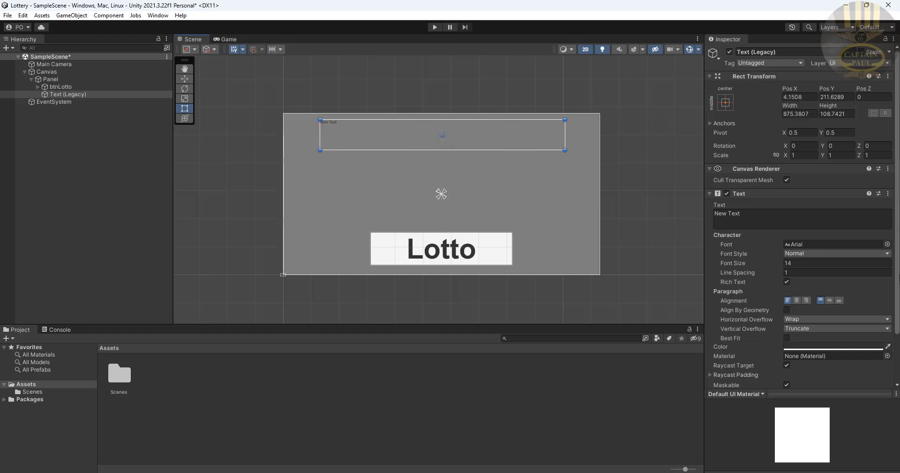
{"action": "left_click", "coordinate": [712, 218]}
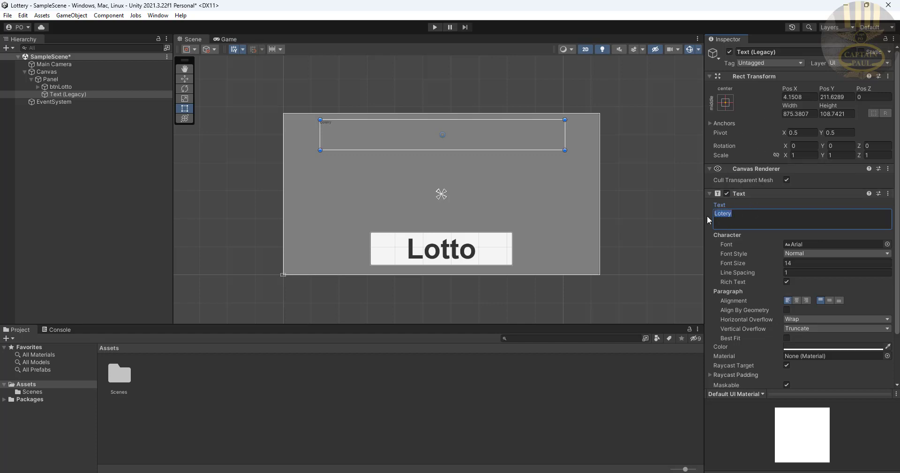
Step: Make the title 'Lottery Generator', bold, size 120, with its box widened to about 1058 × 152
{"action": "type", "text": "Lottery Generator"}
{"action": "left_click", "coordinate": [798, 263]}
{"action": "type", "text": "120"}
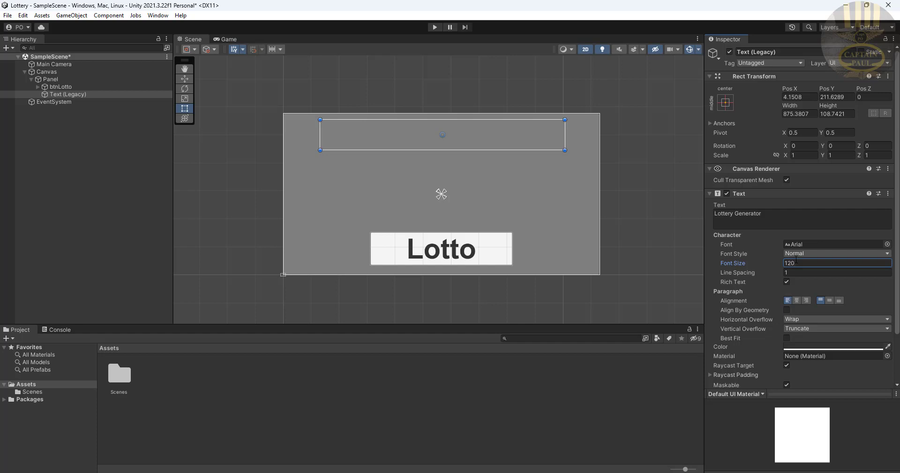
{"action": "left_click", "coordinate": [837, 253]}
{"action": "left_click", "coordinate": [838, 274]}
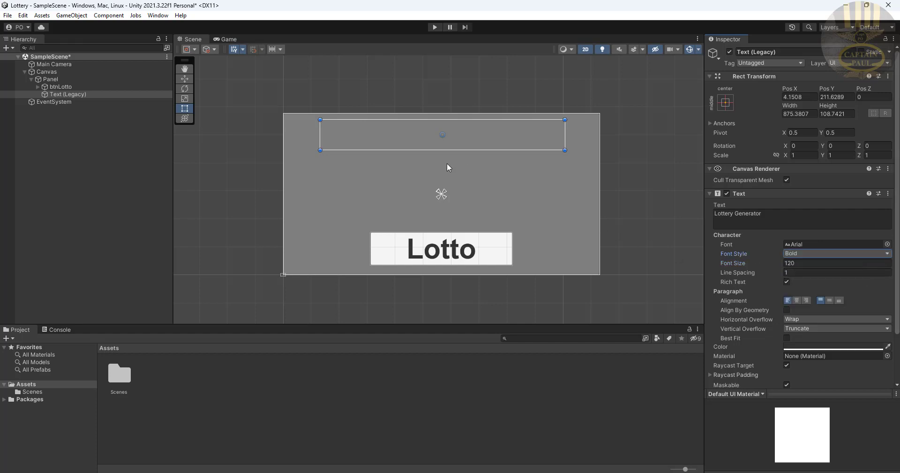
{"action": "left_click_drag", "start_coordinate": [449, 151], "coordinate": [449, 162]}
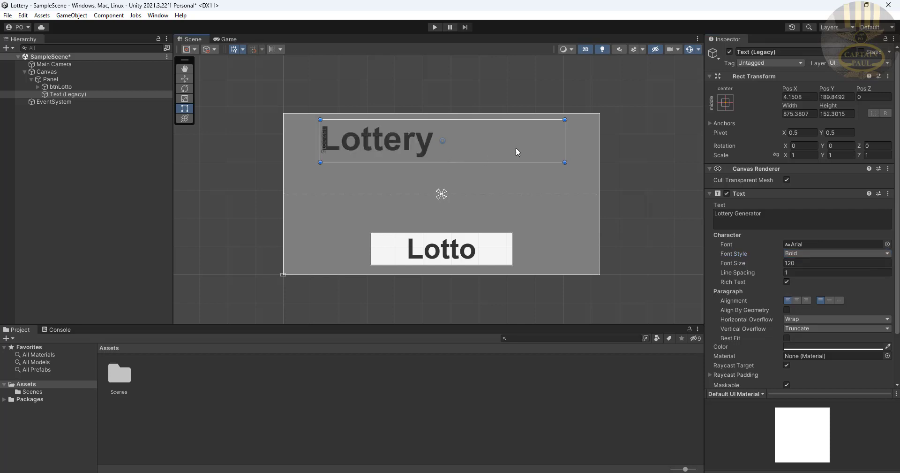
{"action": "left_click_drag", "start_coordinate": [567, 137], "coordinate": [595, 137]}
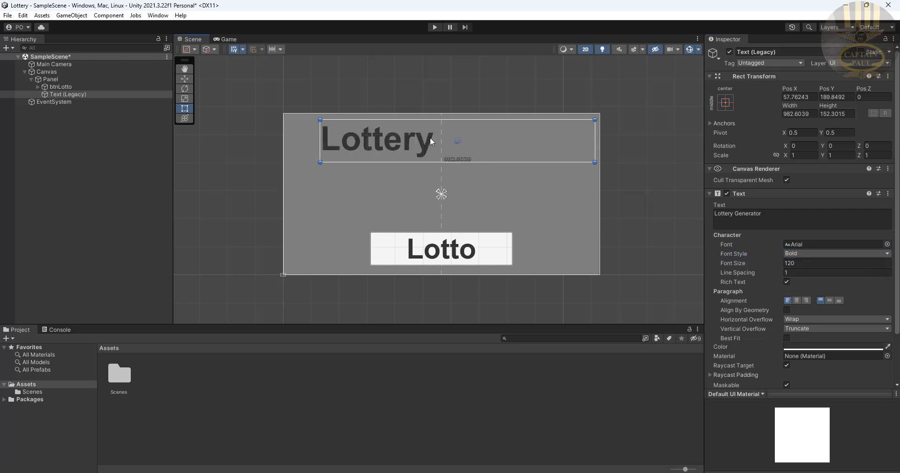
{"action": "left_click_drag", "start_coordinate": [321, 142], "coordinate": [299, 141]}
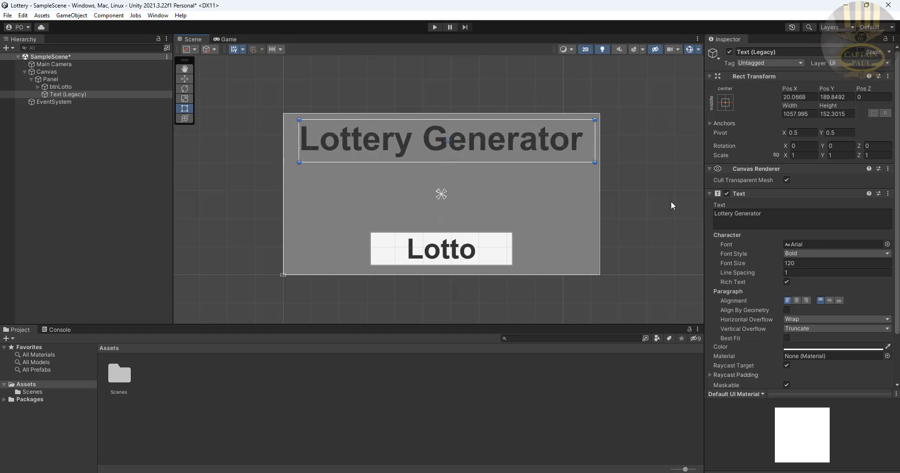
{"action": "scroll", "coordinate": [899, 291], "scroll_direction": "down", "scroll_amount": 4}
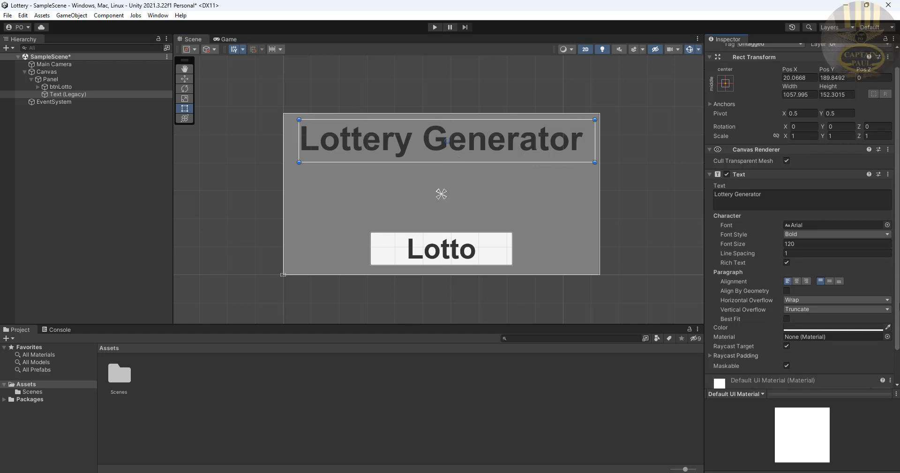
{"action": "scroll", "coordinate": [899, 291], "scroll_direction": "up", "scroll_amount": 4}
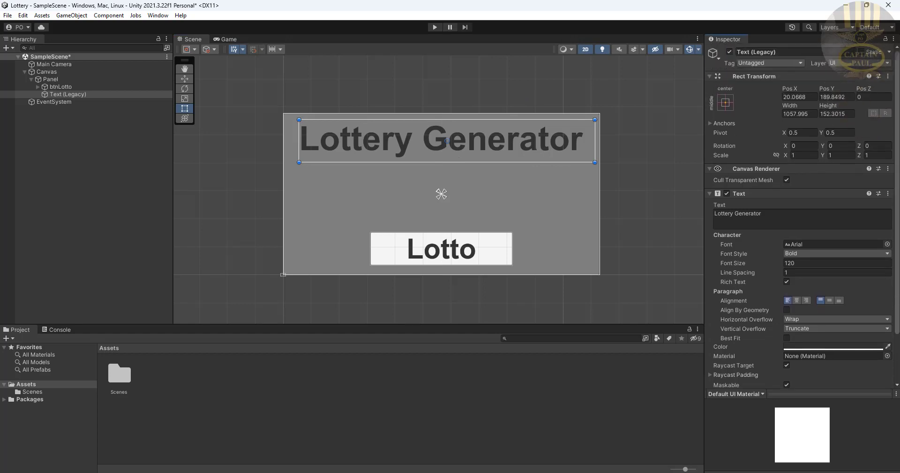
Step: Add an Image under the Panel and order the title text after it to draw on top
{"action": "right_click", "coordinate": [59, 96]}
{"action": "left_click", "coordinate": [34, 120]}
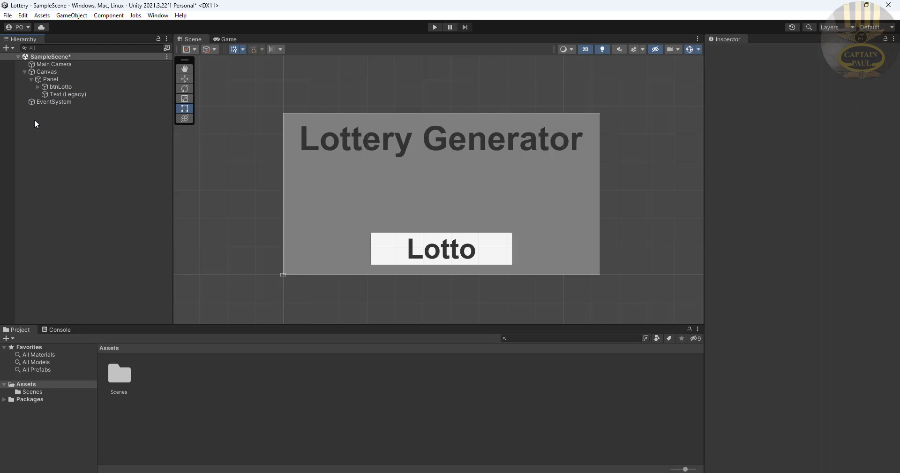
{"action": "right_click", "coordinate": [55, 80]}
{"action": "mouse_move", "coordinate": [86, 280]}
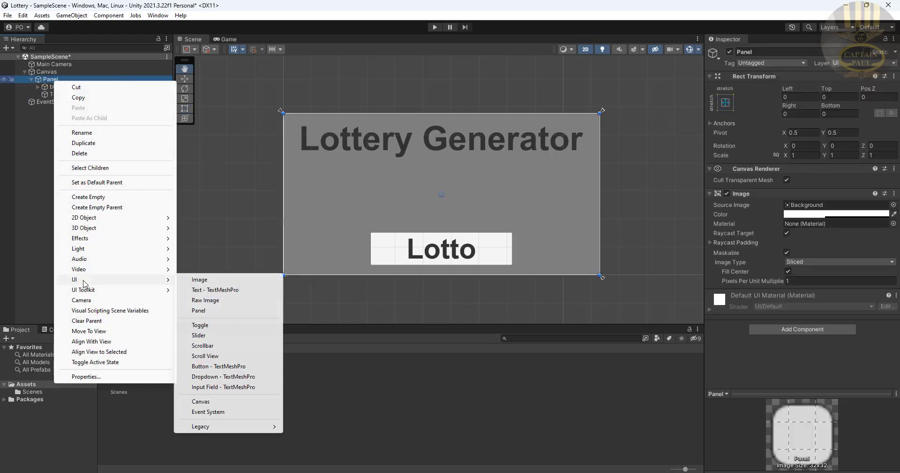
{"action": "left_click", "coordinate": [202, 280]}
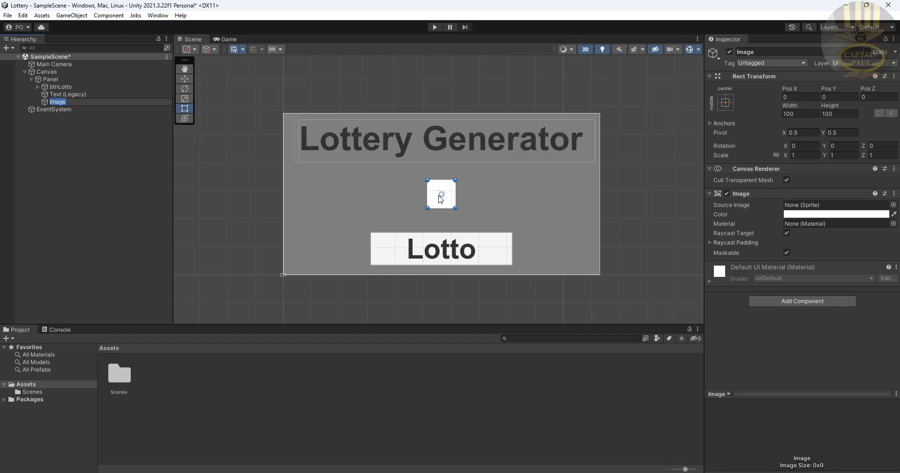
{"action": "left_click_drag", "start_coordinate": [55, 95], "coordinate": [57, 107]}
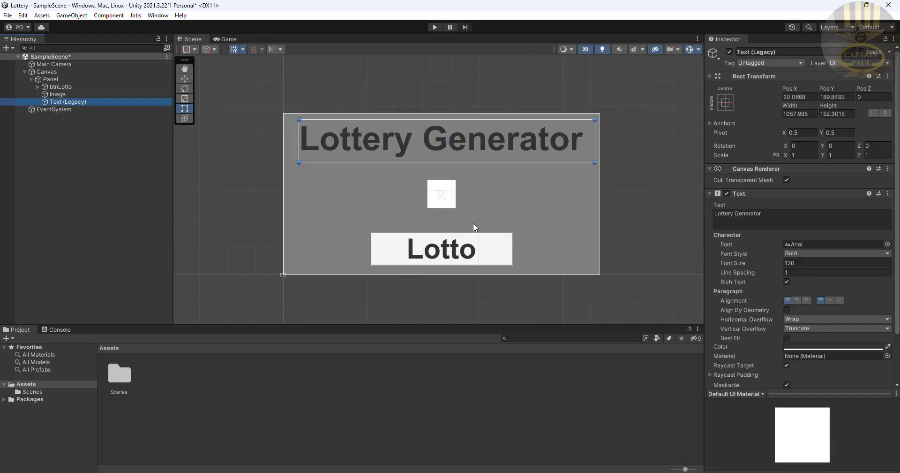
Step: Move the Image up to about Pos Y 166, behind the title
{"action": "left_click", "coordinate": [442, 194]}
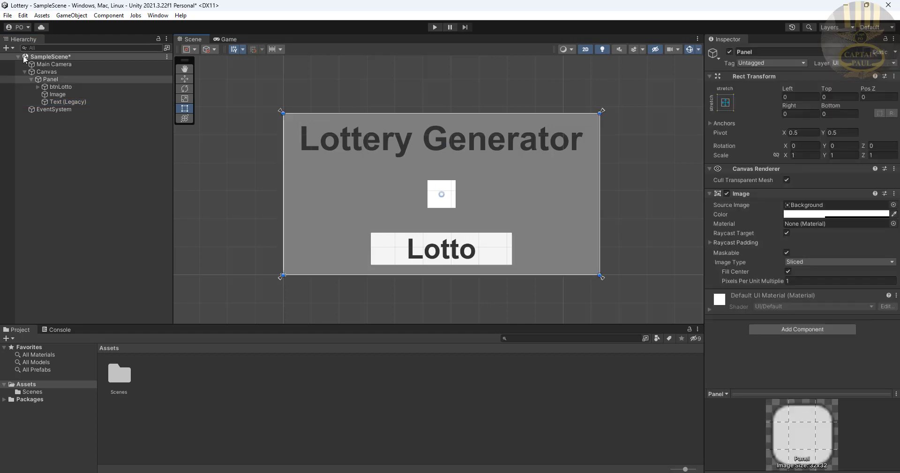
{"action": "left_click", "coordinate": [58, 94]}
{"action": "key", "text": "w"}
{"action": "left_click_drag", "start_coordinate": [440, 161], "coordinate": [441, 116]}
{"action": "left_click", "coordinate": [726, 102]}
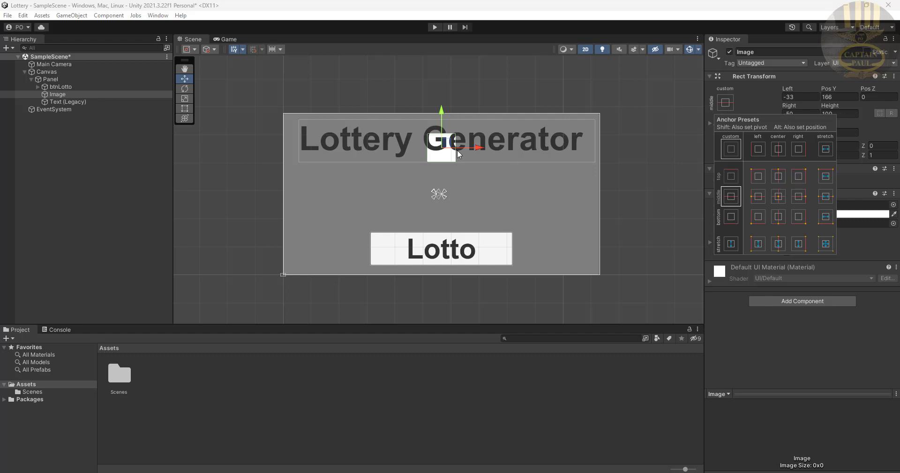
Step: Anchor the Image to the panel's top centre and set its width to 1057.995
{"action": "left_click", "coordinate": [782, 176]}
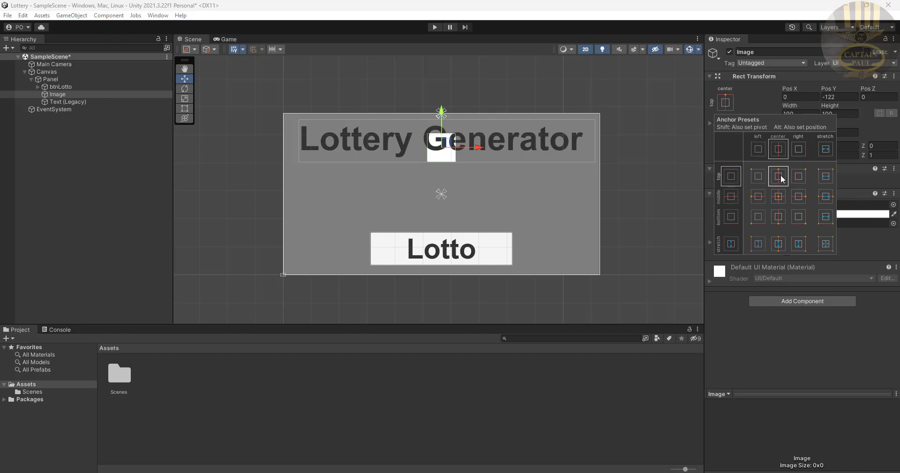
{"action": "left_click", "coordinate": [679, 139]}
{"action": "left_click", "coordinate": [453, 163]}
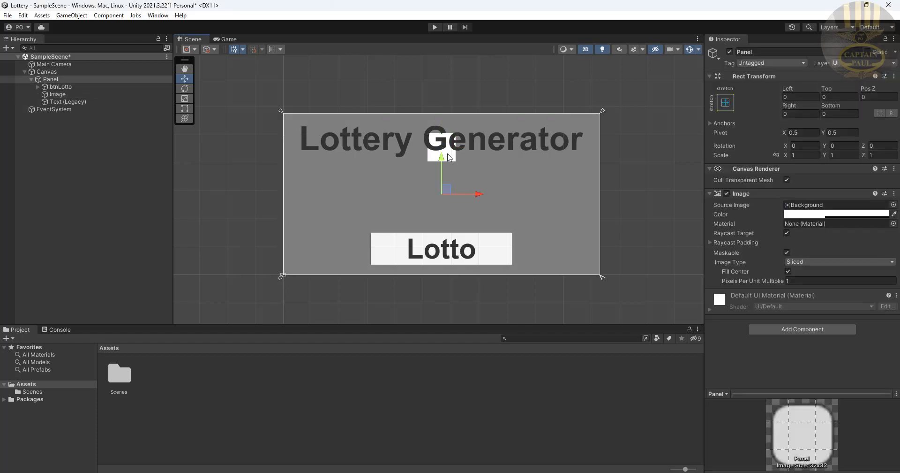
{"action": "left_click", "coordinate": [54, 94]}
{"action": "left_click", "coordinate": [802, 112]}
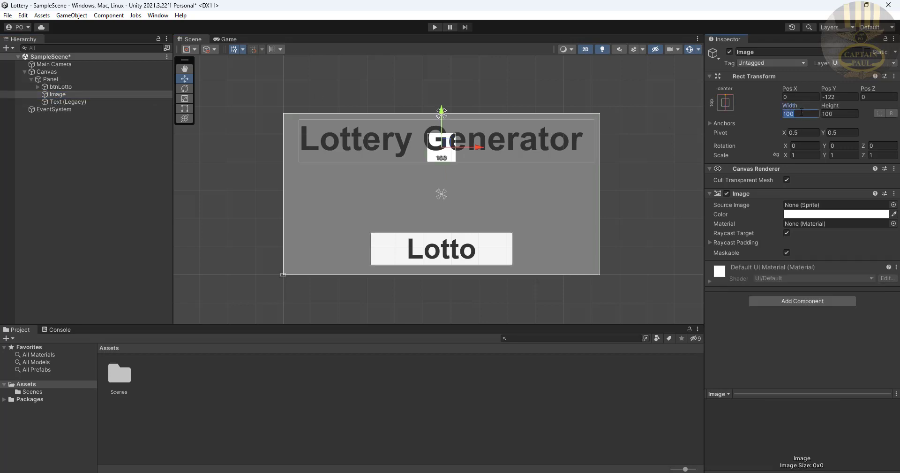
{"action": "type", "text": "1057.995"}
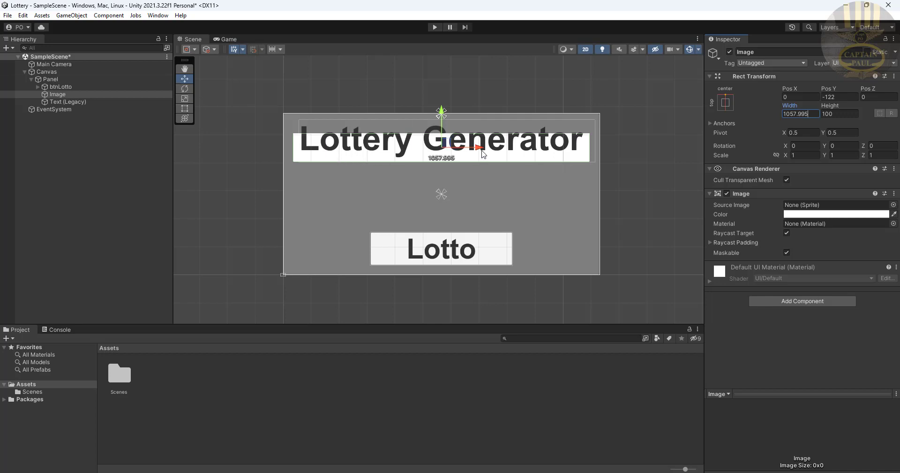
{"action": "left_click_drag", "start_coordinate": [481, 153], "coordinate": [487, 150]}
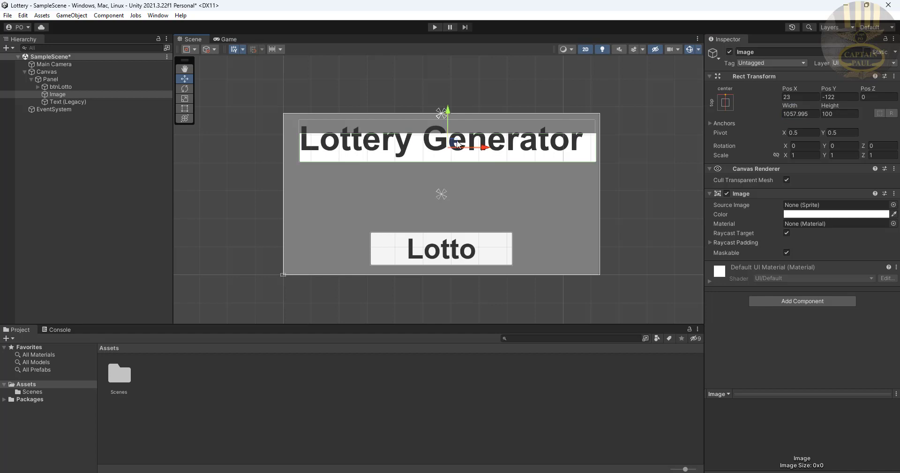
Step: Give the banner the title's 152.3015 height and raise it behind Lottery Generator
{"action": "left_click", "coordinate": [69, 102]}
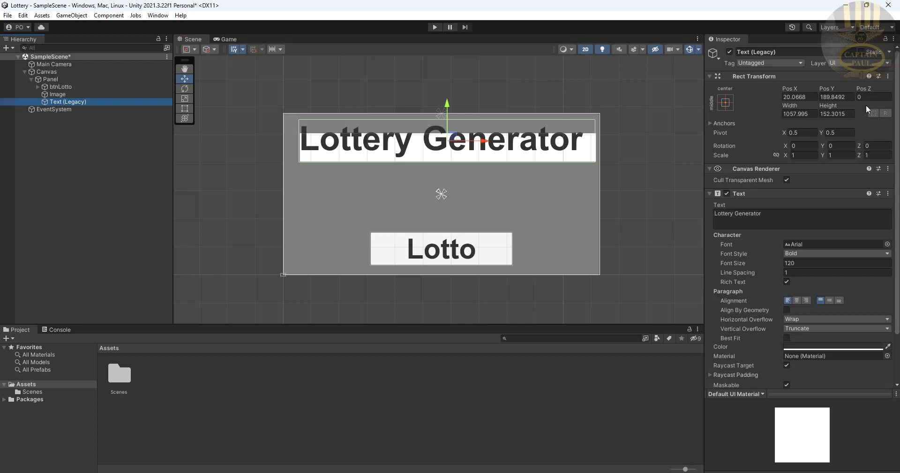
{"action": "left_click", "coordinate": [853, 114]}
{"action": "key", "text": "ctrl+c"}
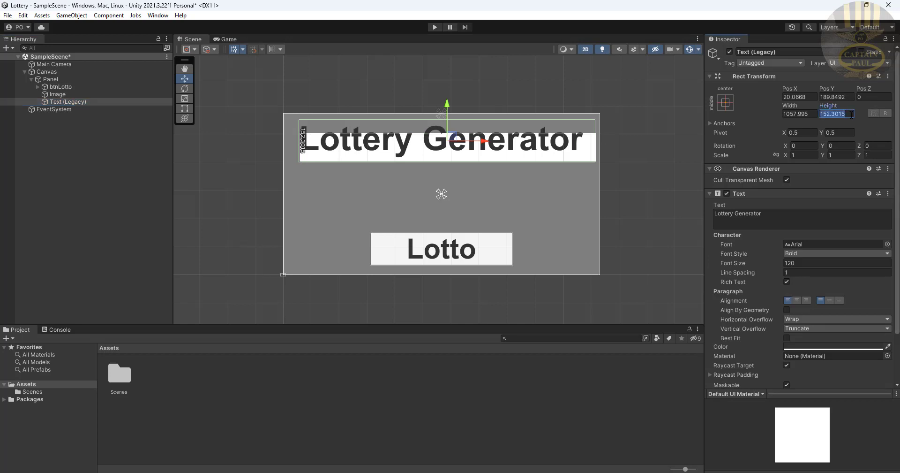
{"action": "left_click", "coordinate": [56, 94]}
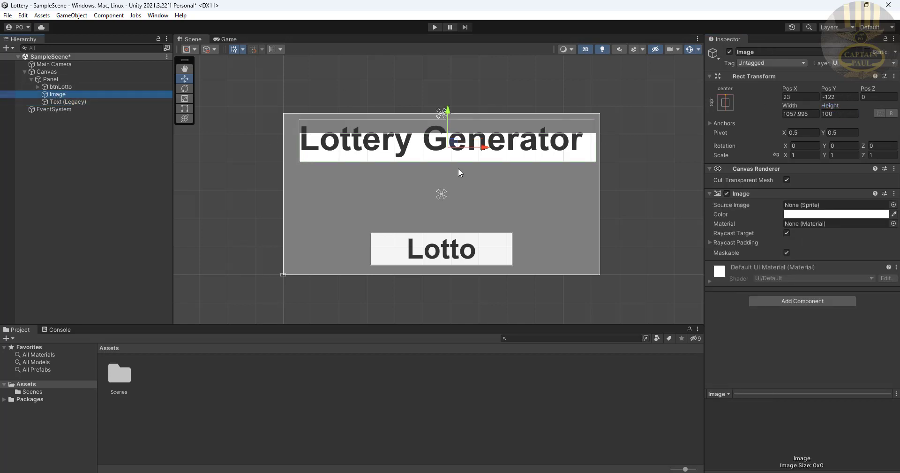
{"action": "left_click", "coordinate": [844, 115]}
{"action": "key", "text": "ctrl+v"}
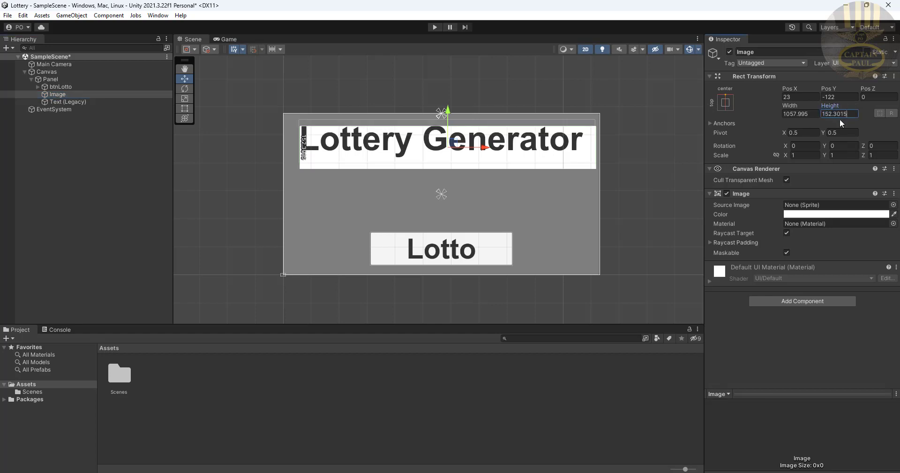
{"action": "left_click", "coordinate": [563, 170]}
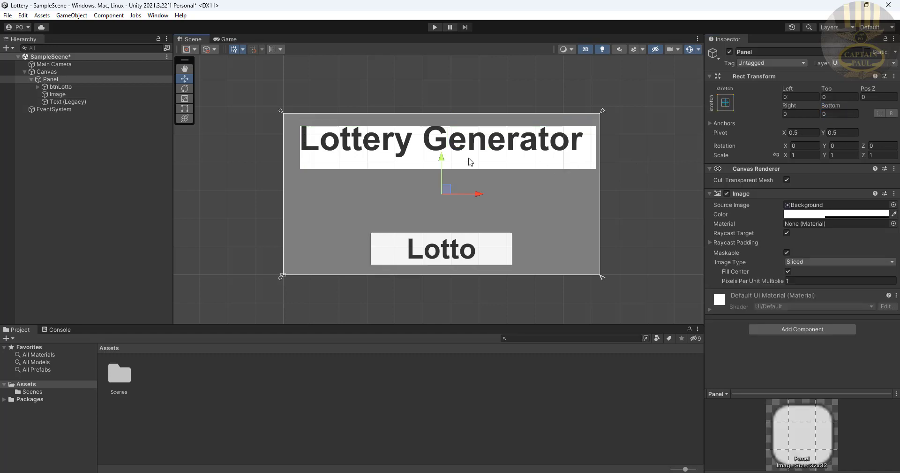
{"action": "left_click", "coordinate": [426, 162]}
{"action": "left_click", "coordinate": [398, 169]}
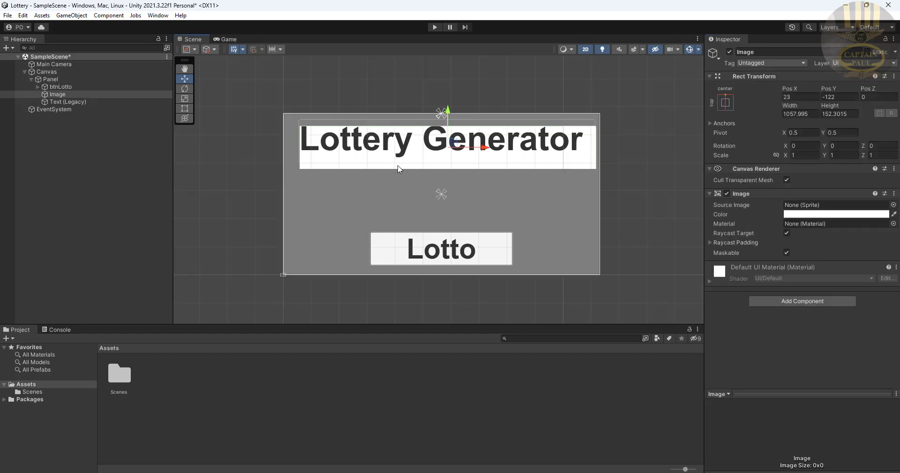
{"action": "left_click", "coordinate": [55, 95]}
{"action": "left_click_drag", "start_coordinate": [447, 109], "coordinate": [448, 103]}
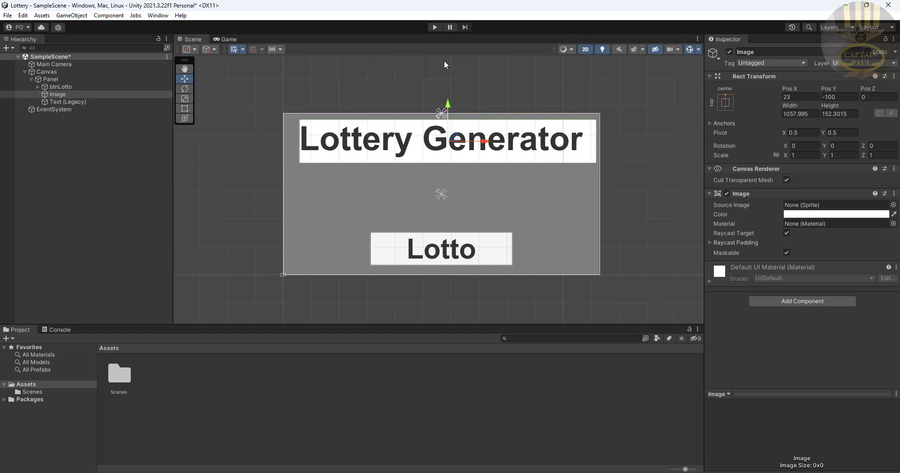
Step: Preview the scene in play mode, then nest the Lottery Generator text under the Image banner
{"action": "left_click", "coordinate": [434, 27]}
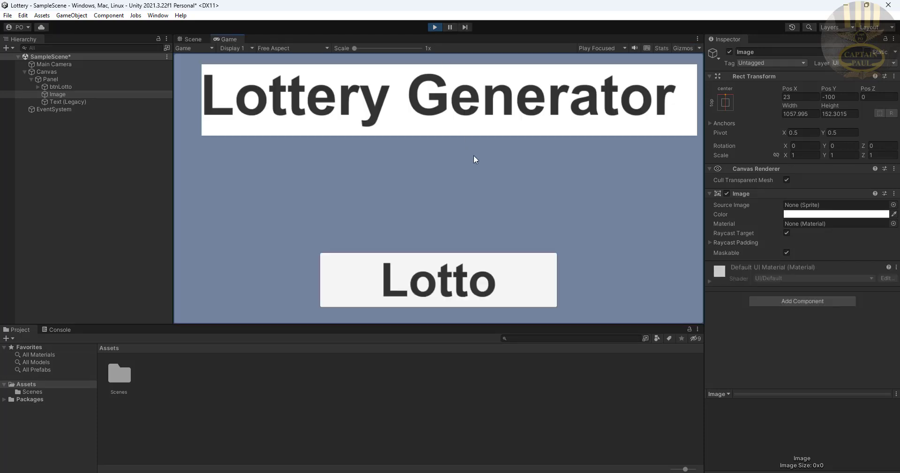
{"action": "left_click", "coordinate": [434, 27]}
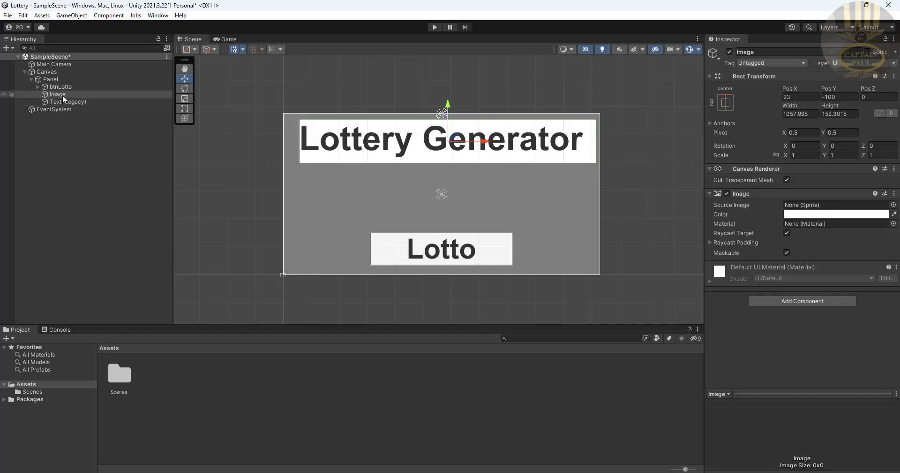
{"action": "left_click_drag", "start_coordinate": [62, 102], "coordinate": [65, 95]}
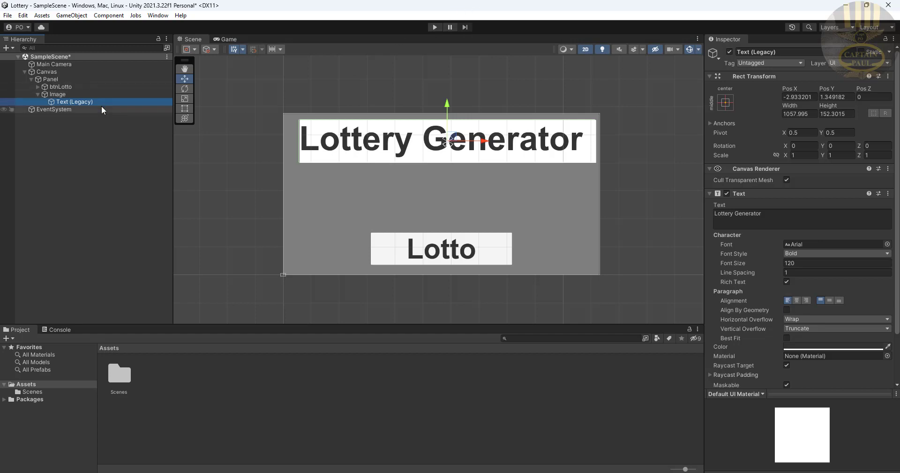
Step: Run play mode again to confirm the title is centred on the banner, then select the Image banner
{"action": "left_click", "coordinate": [433, 27]}
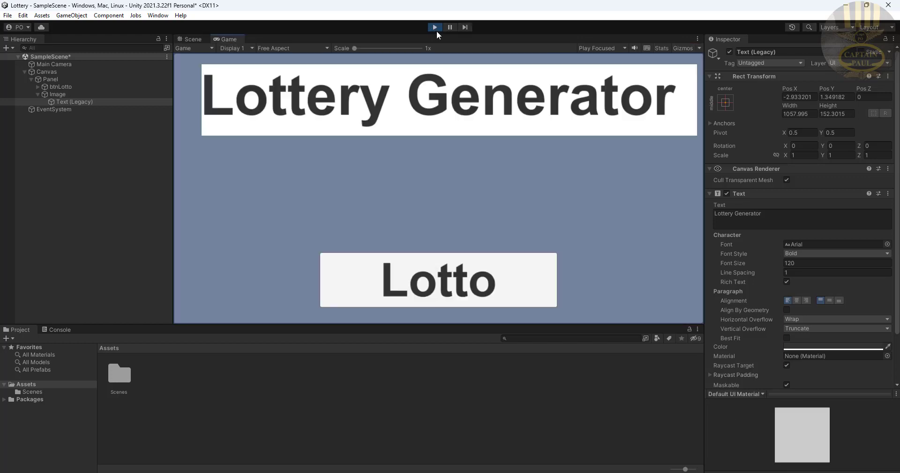
{"action": "left_click", "coordinate": [435, 27]}
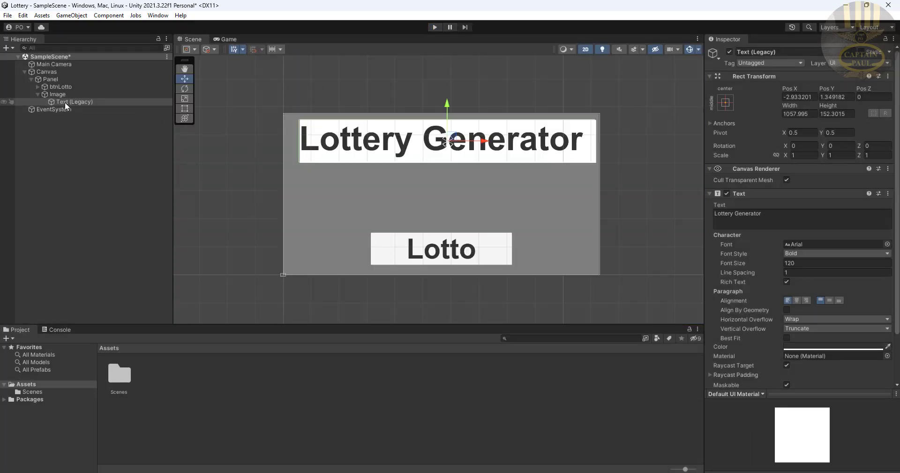
{"action": "left_click", "coordinate": [60, 94]}
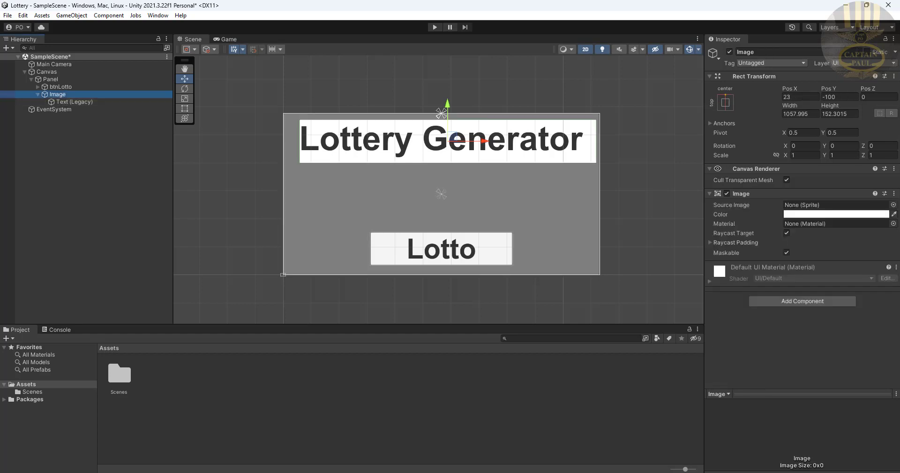
Step: Rename the Image banner to imgTitle
{"action": "left_click", "coordinate": [767, 50]}
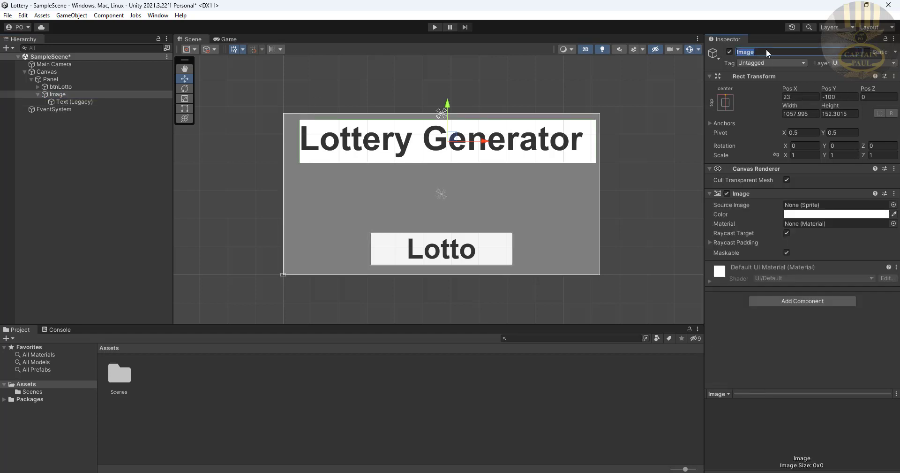
{"action": "type", "text": "imgTitle"}
{"action": "key", "text": "Return"}
Step: Duplicate imgTitle in the Hierarchy to create imgTitle (1)
{"action": "left_click", "coordinate": [38, 93]}
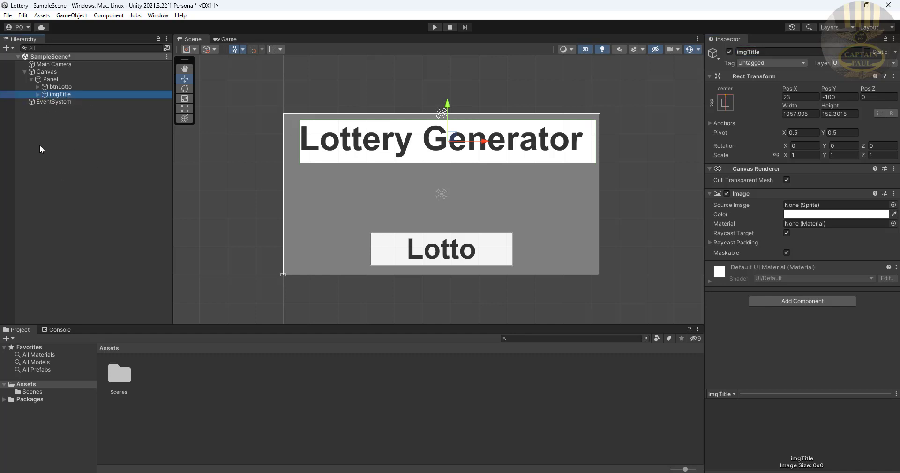
{"action": "right_click", "coordinate": [67, 95]}
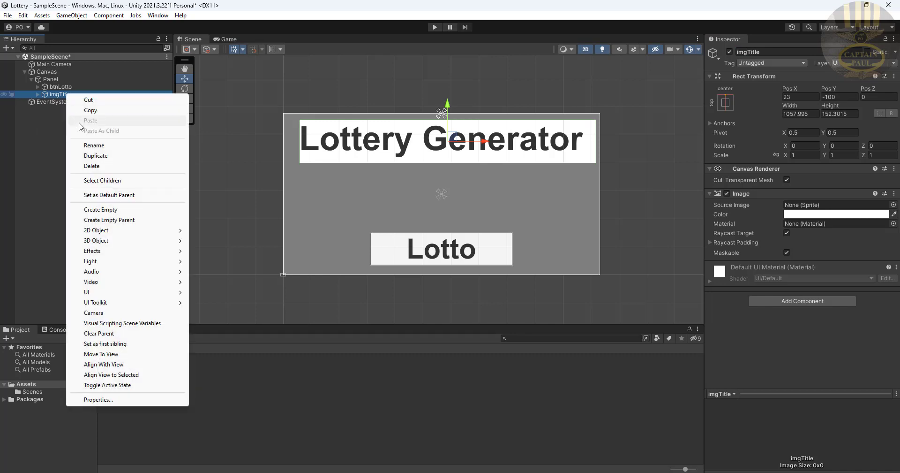
{"action": "left_click", "coordinate": [96, 155]}
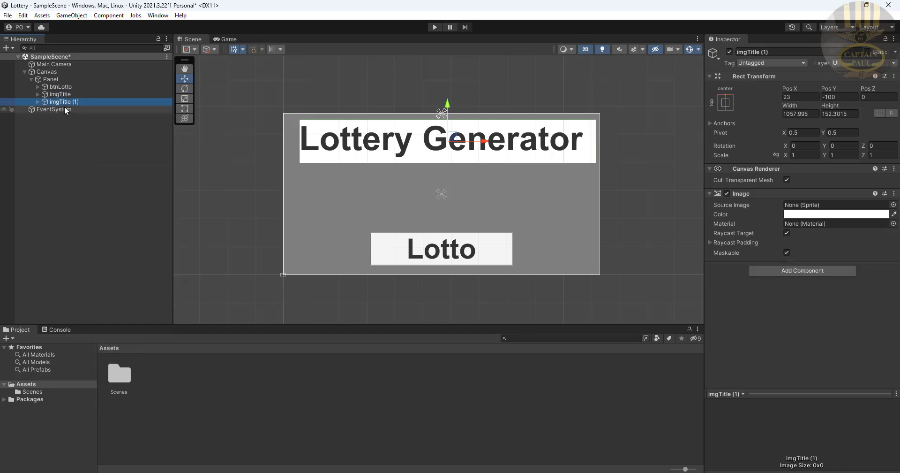
Step: Move imgTitle (1) down to Pos Y -283 and clear its child text to leave it blank
{"action": "left_click_drag", "start_coordinate": [448, 108], "coordinate": [449, 151]}
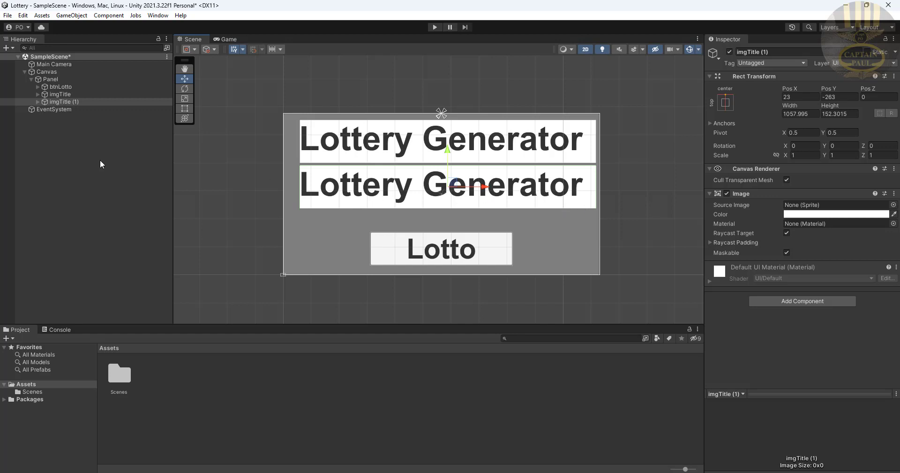
{"action": "left_click", "coordinate": [803, 114]}
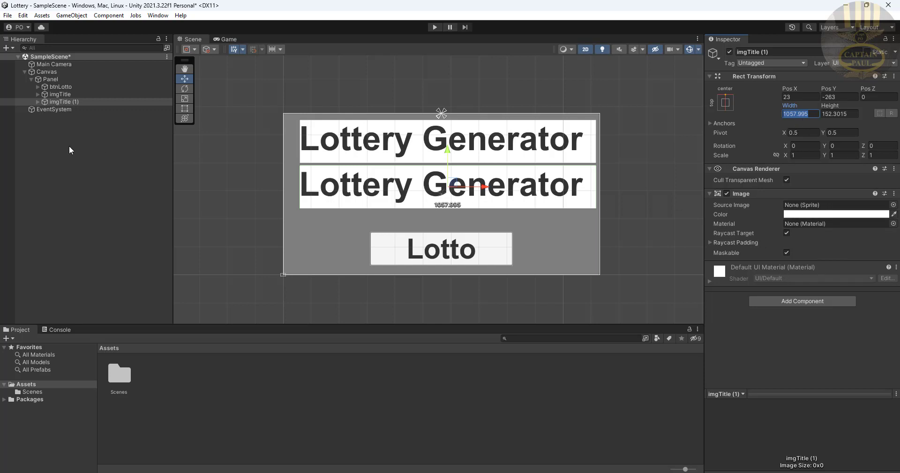
{"action": "left_click", "coordinate": [37, 101]}
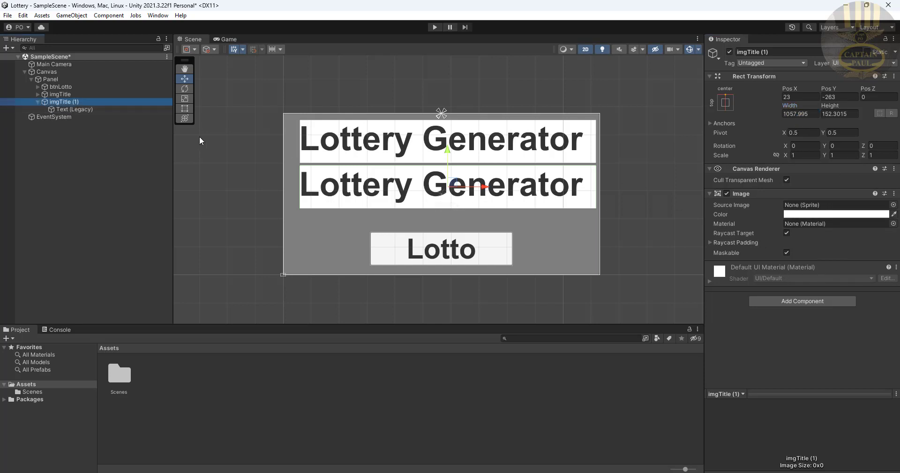
{"action": "left_click", "coordinate": [75, 109]}
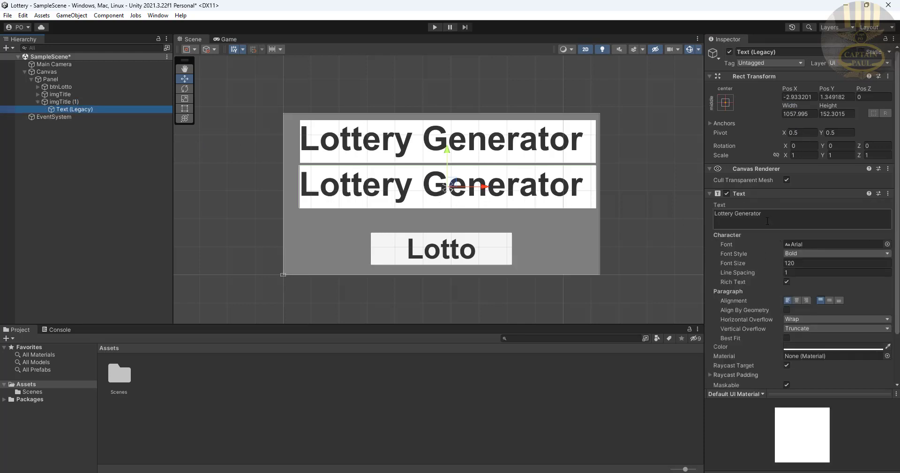
{"action": "left_click", "coordinate": [771, 214]}
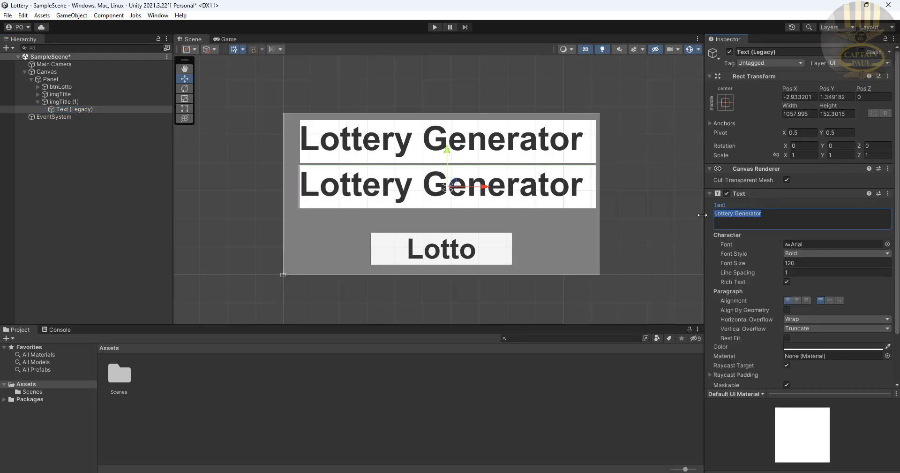
{"action": "key", "text": "BackSpace"}
{"action": "left_click", "coordinate": [63, 102]}
{"action": "left_click", "coordinate": [773, 52]}
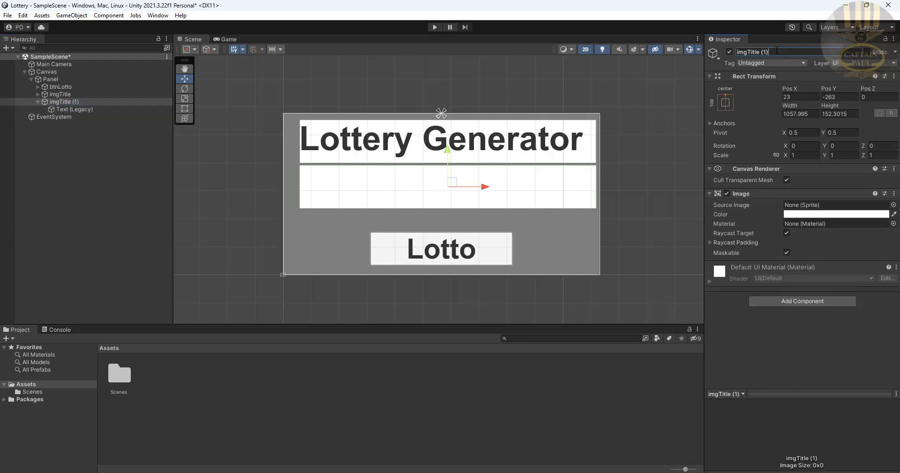